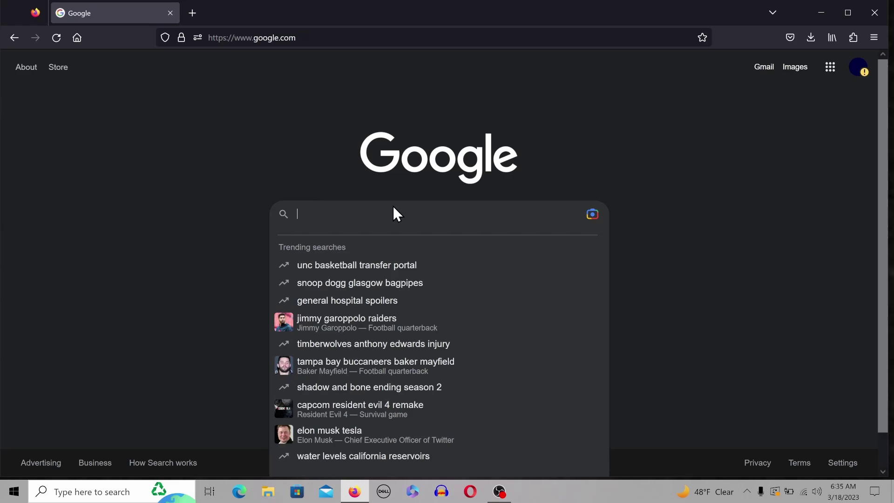
type("audac")
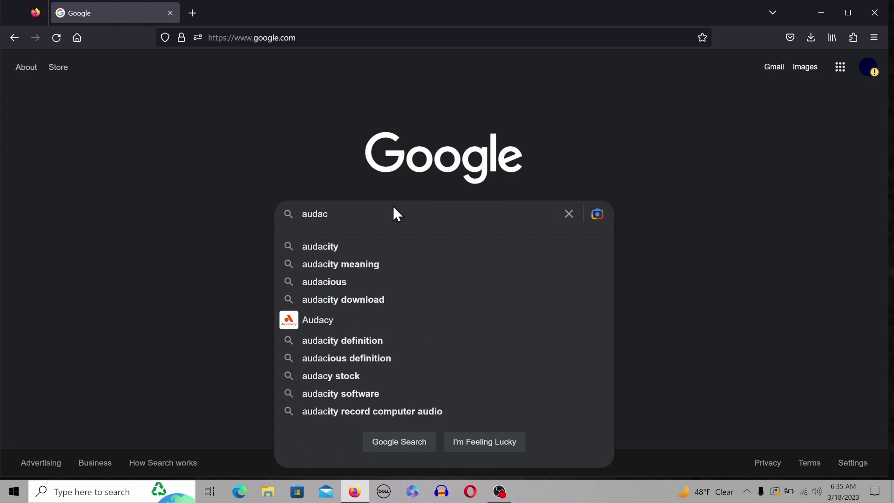
type("ity")
Search Google for 'audacity' and reach audacityteam.org's Windows download page
key("Return")
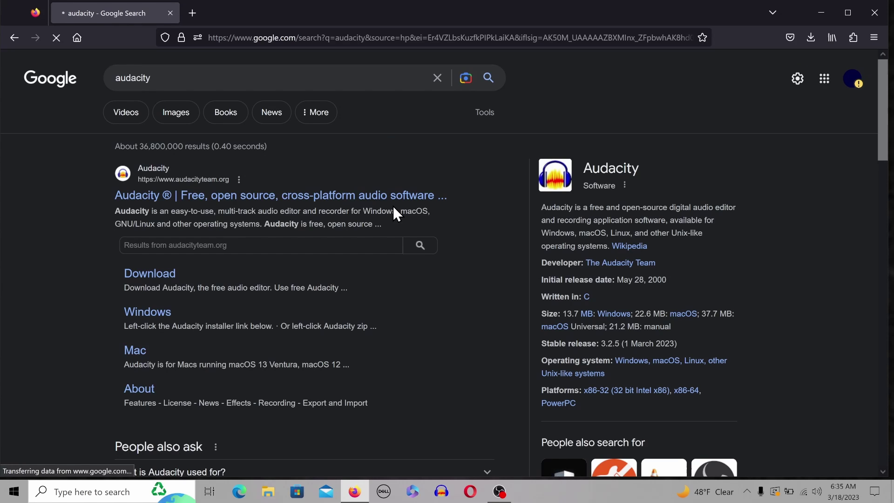
left_click(393, 206)
mouse_move(299, 113)
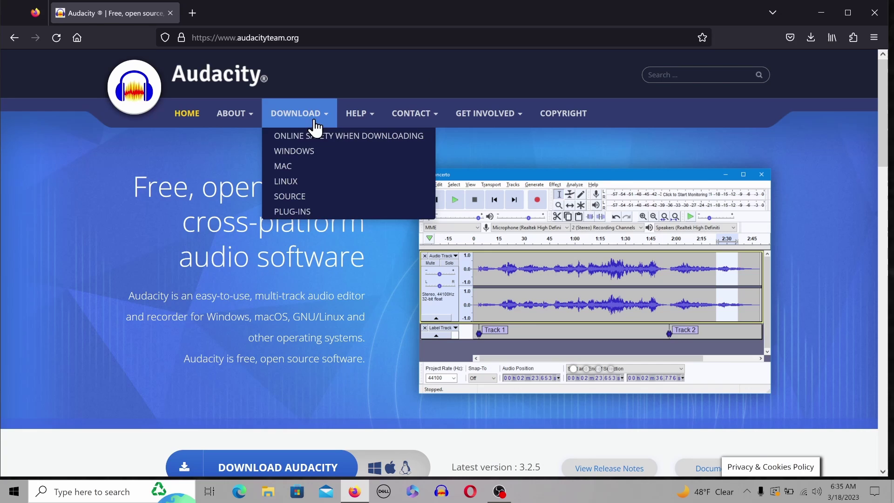
left_click(294, 151)
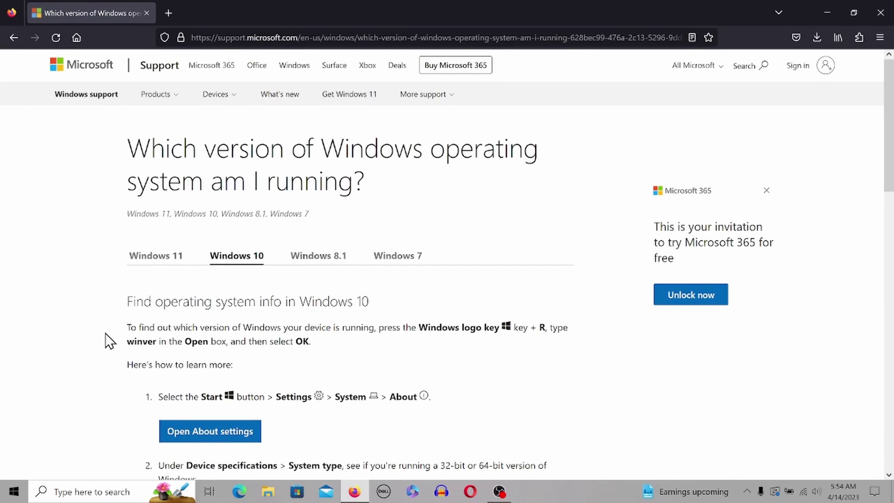
scroll(88, 341, "down", 2)
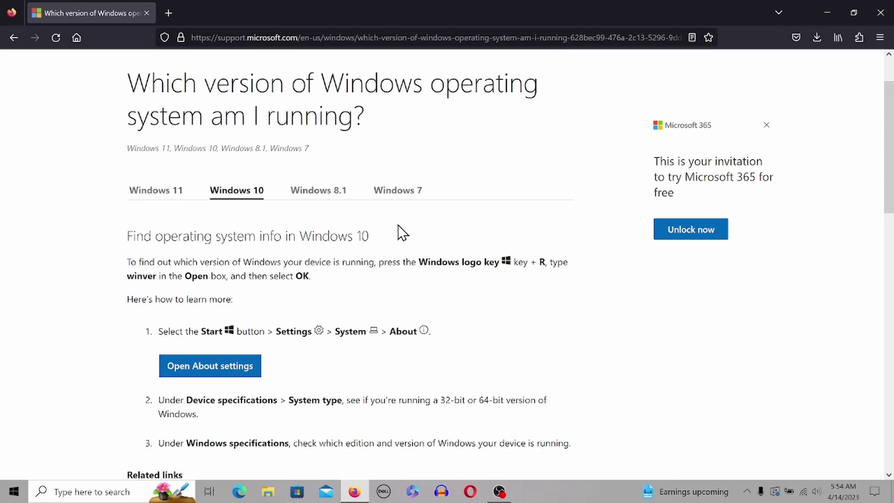
scroll(85, 297, "down", 1)
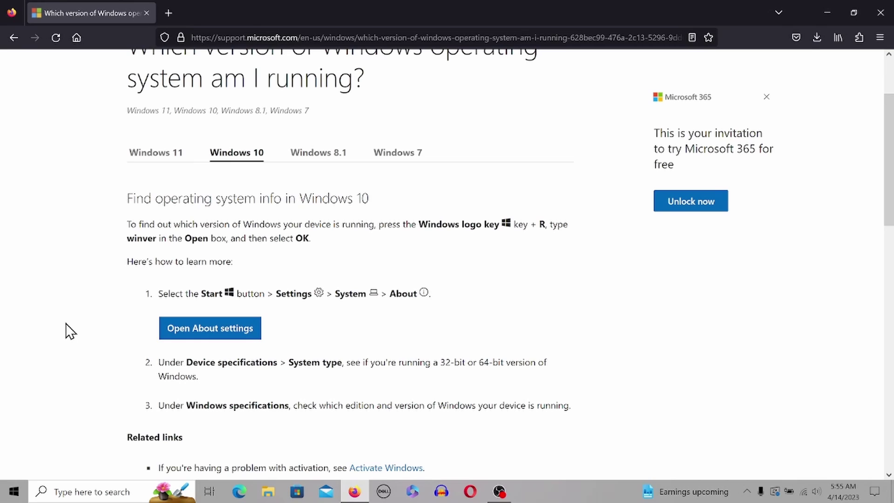
Return from the Microsoft article to the 'windows 10 operating system info' results
key("alt+Left")
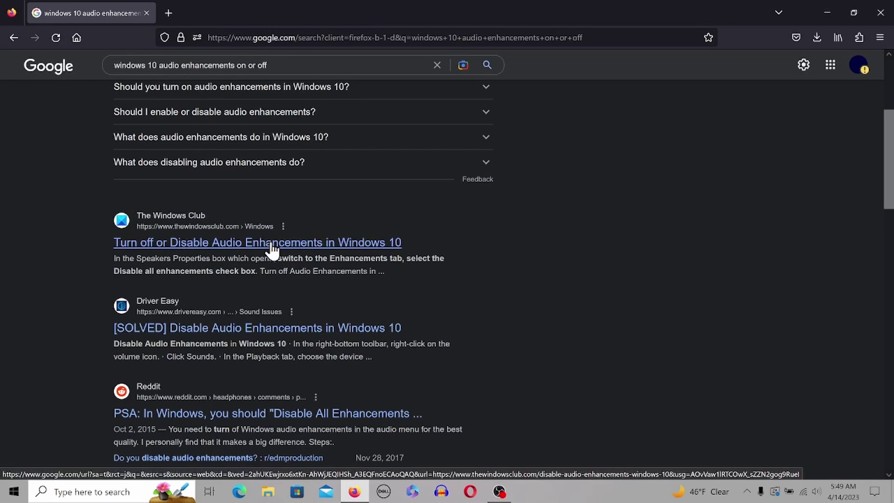
Read TheWindowsClub guide on disabling audio enhancements, then start a fresh search tab
left_click(269, 245)
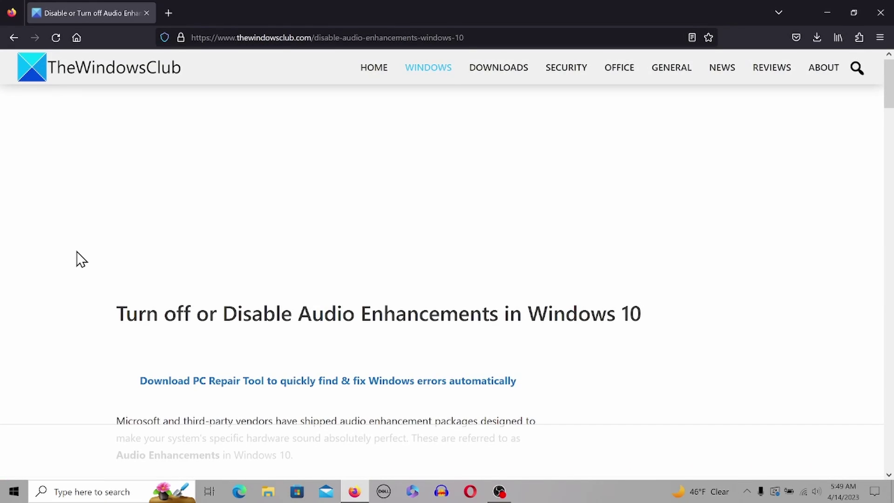
scroll(81, 260, "down", 2)
scroll(81, 255, "down", 2)
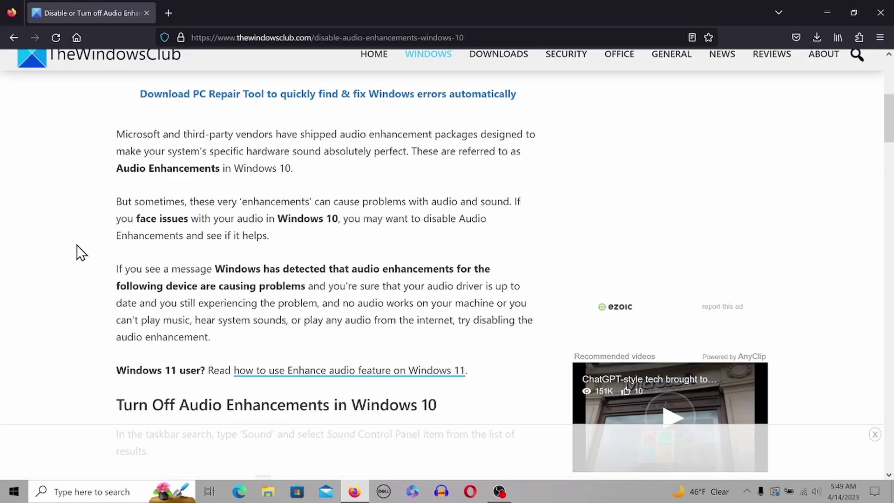
scroll(81, 253, "down", 1)
scroll(80, 251, "down", 3)
scroll(168, 285, "down", 1)
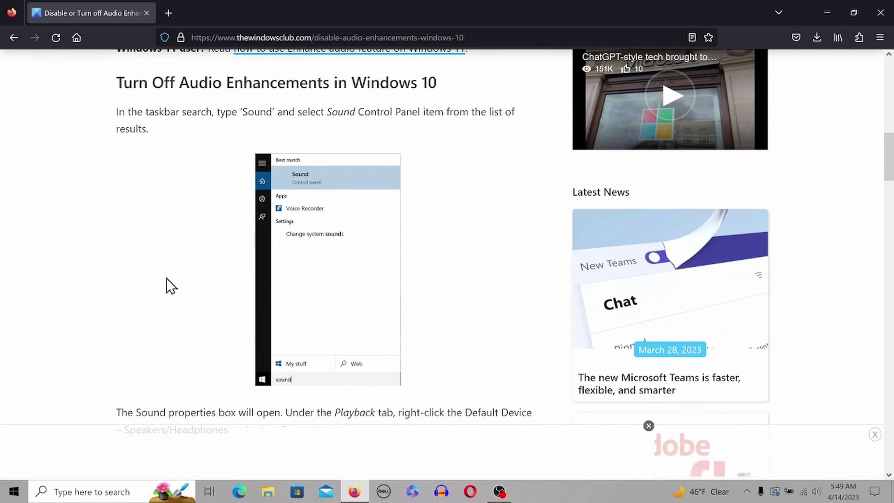
key("ctrl+t")
type("windows 1")
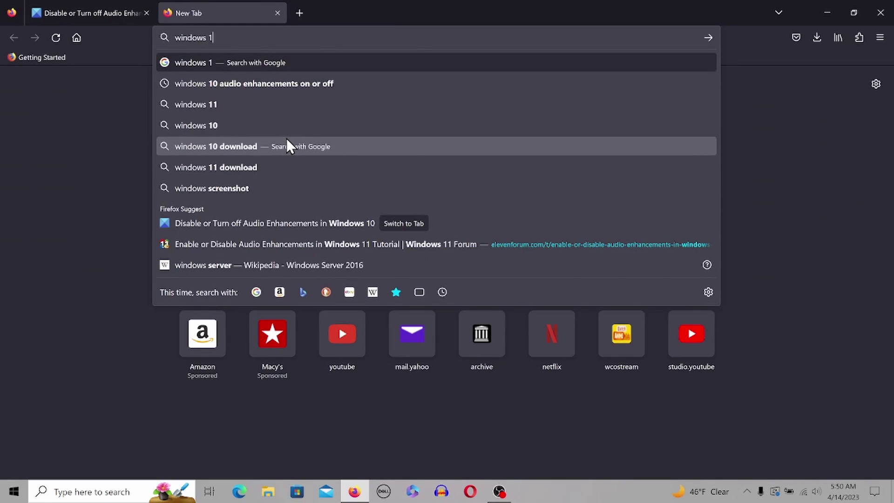
type("1")
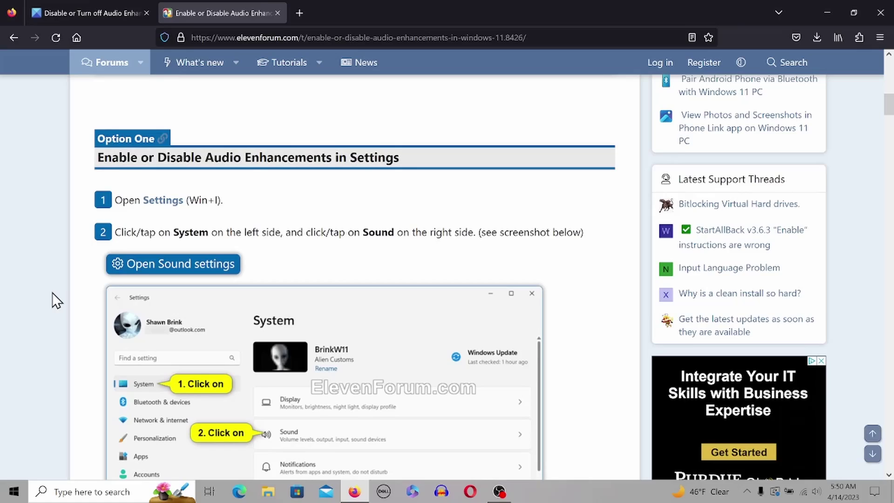
scroll(52, 300, "down", 1)
scroll(53, 299, "down", 1)
scroll(52, 300, "down", 1)
scroll(52, 299, "down", 1)
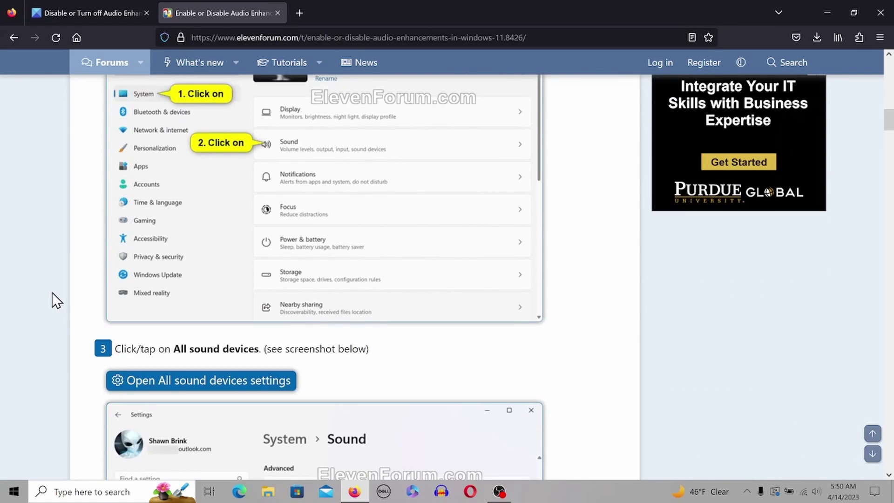
scroll(53, 299, "down", 2)
scroll(53, 300, "down", 1)
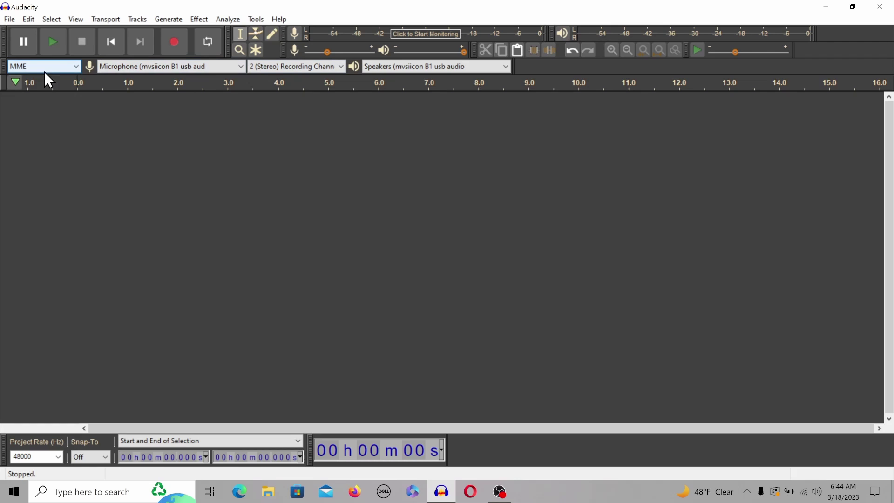
Confirm the USB microphone and USB speakers as devices and record the first voice take
left_click(122, 67)
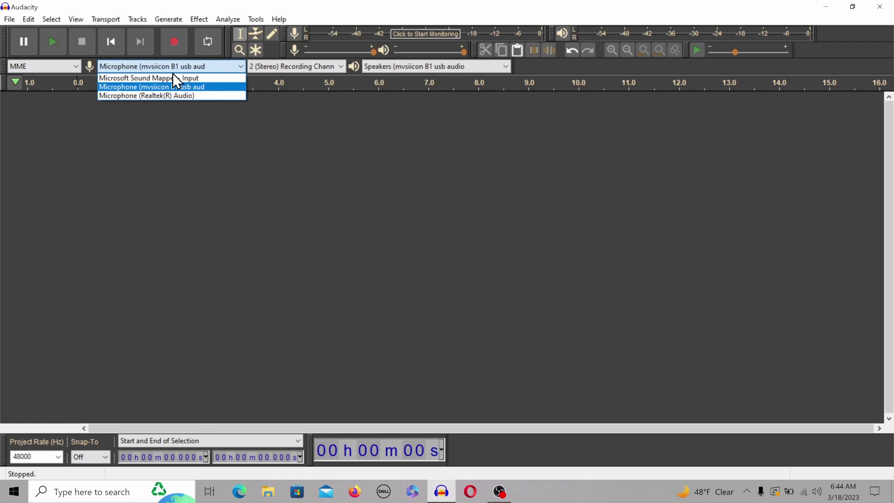
left_click(297, 117)
left_click(440, 67)
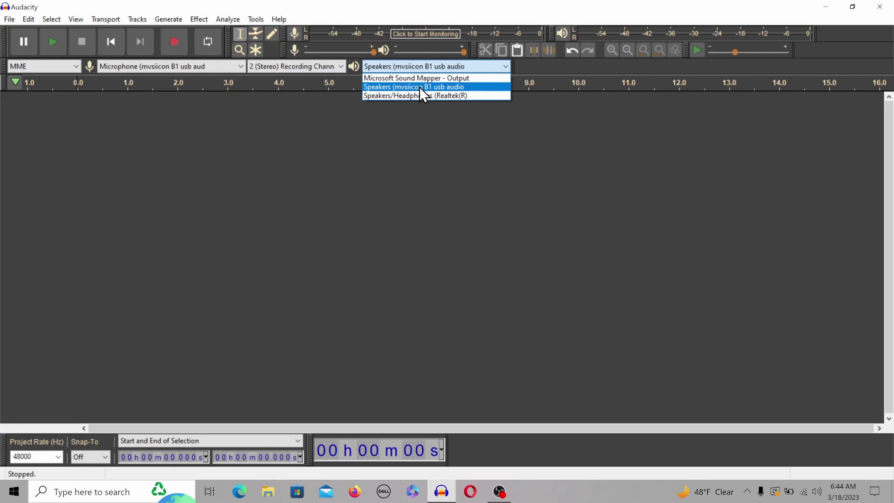
left_click(173, 42)
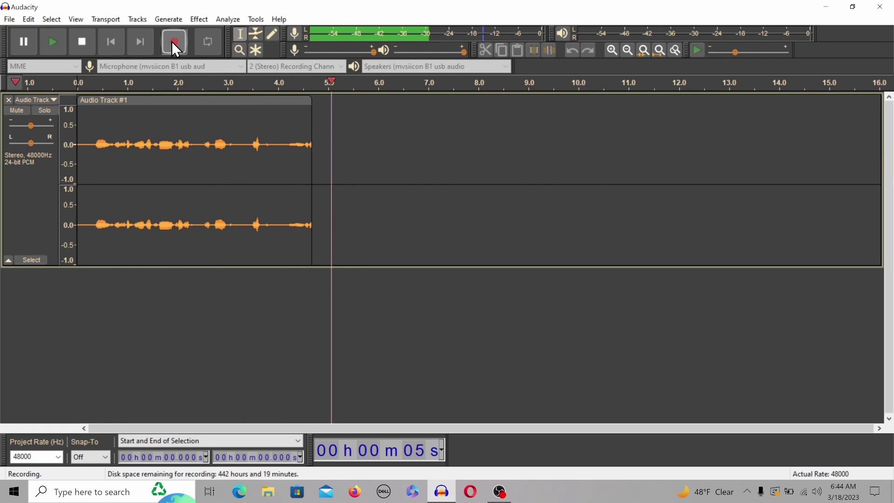
Stop the first take and record a second voice track with track 1 muted
left_click(82, 44)
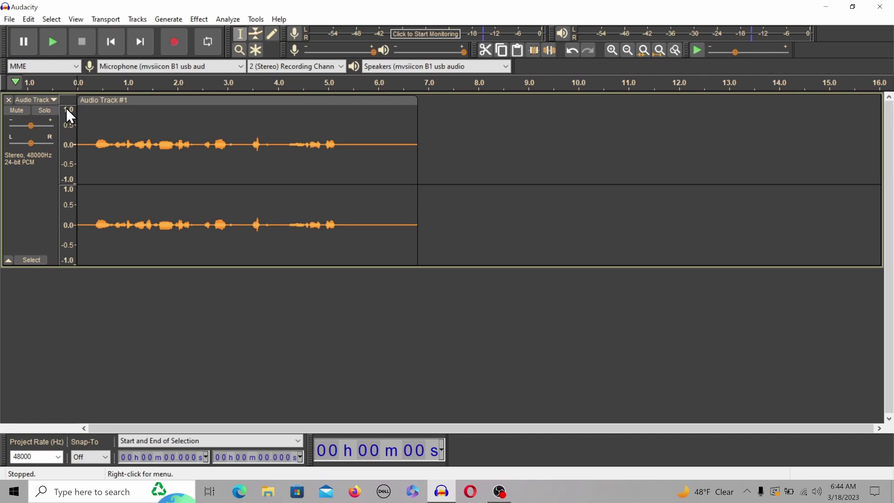
left_click(21, 110)
left_click(174, 43)
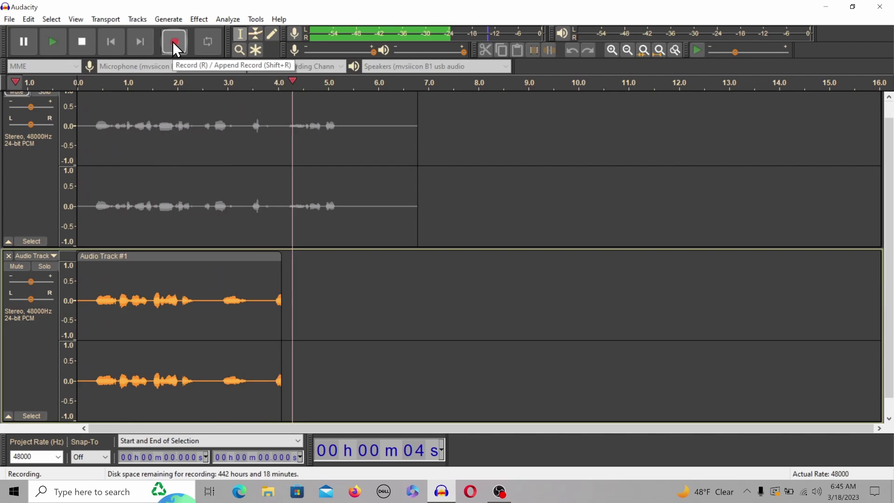
left_click(84, 42)
scroll(31, 284, "up", 1)
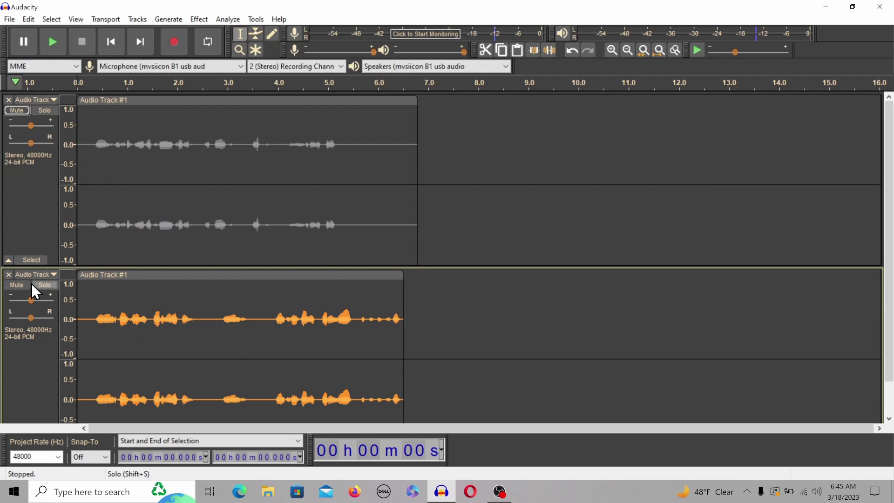
Unmute track 1 and play both voice takes together, then stop
left_click(17, 111)
key("space")
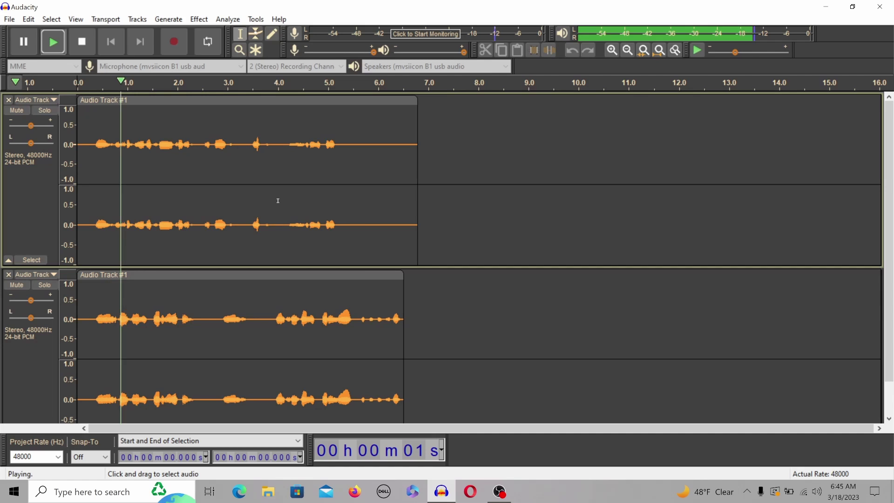
key("space")
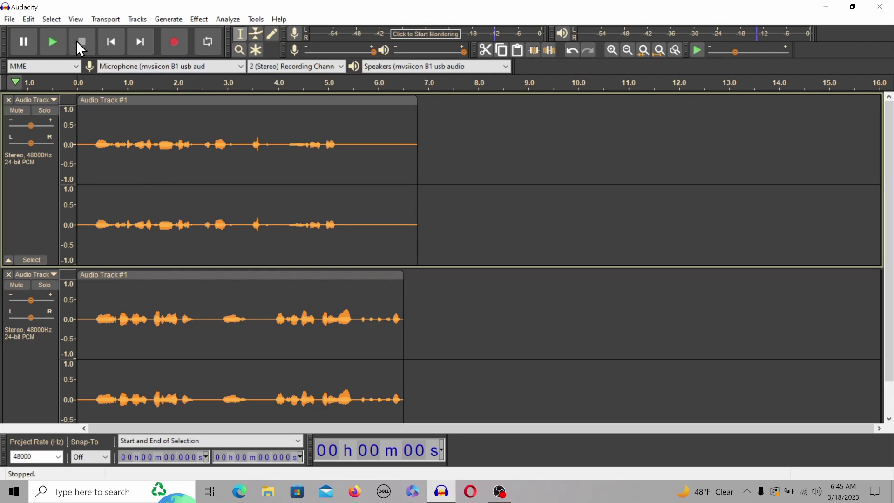
Preview playback from 3.437 s and drag the second voice clip to start near 3.6 s
left_click(52, 45)
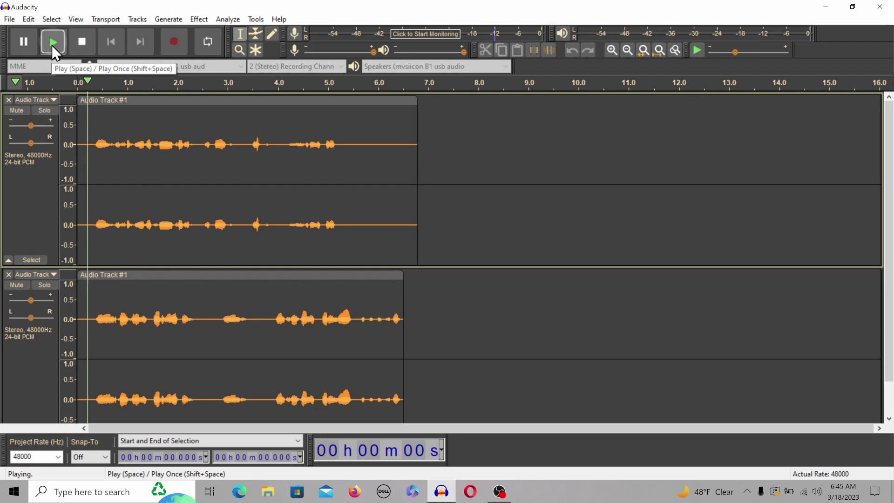
left_click(82, 42)
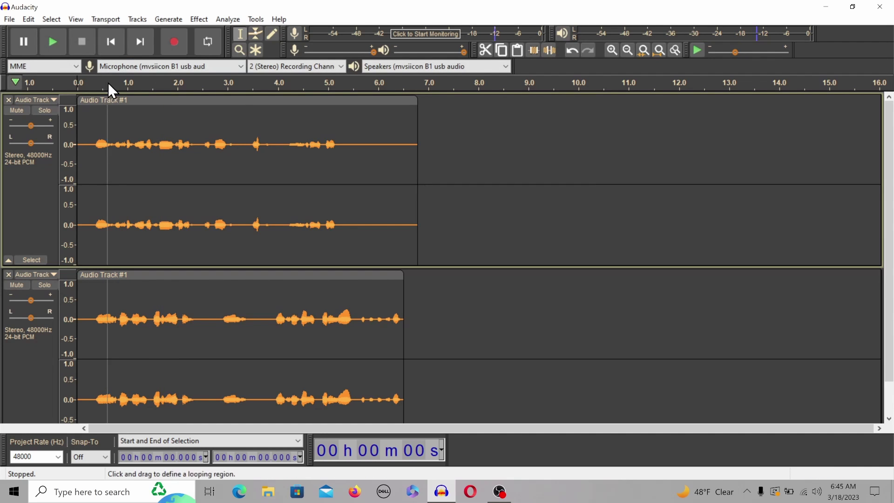
left_click(141, 46)
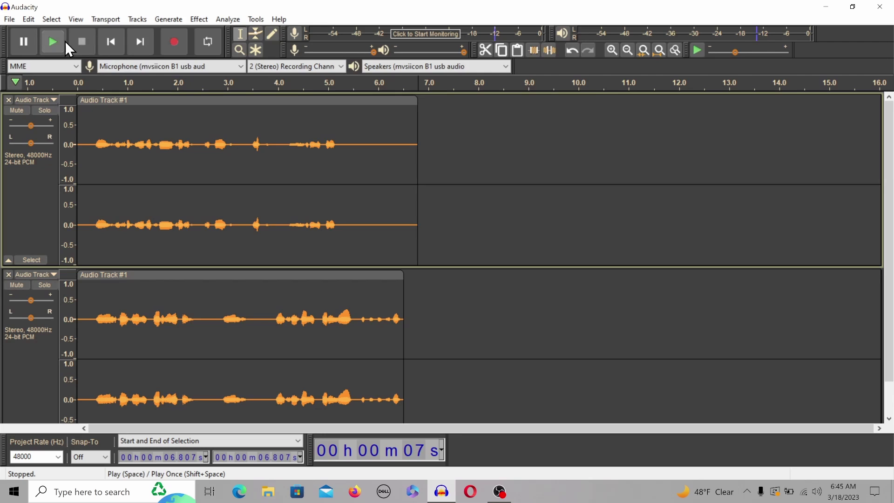
left_click(448, 151)
left_click(385, 152)
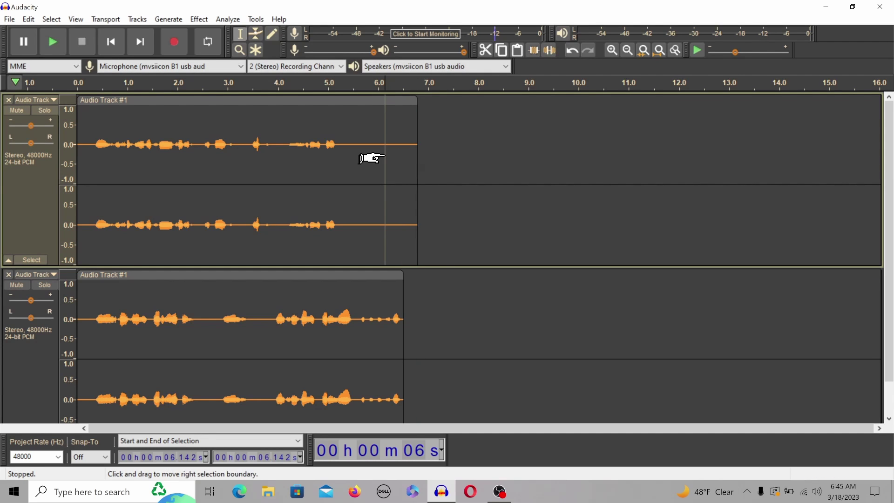
left_click(293, 159)
left_click(249, 162)
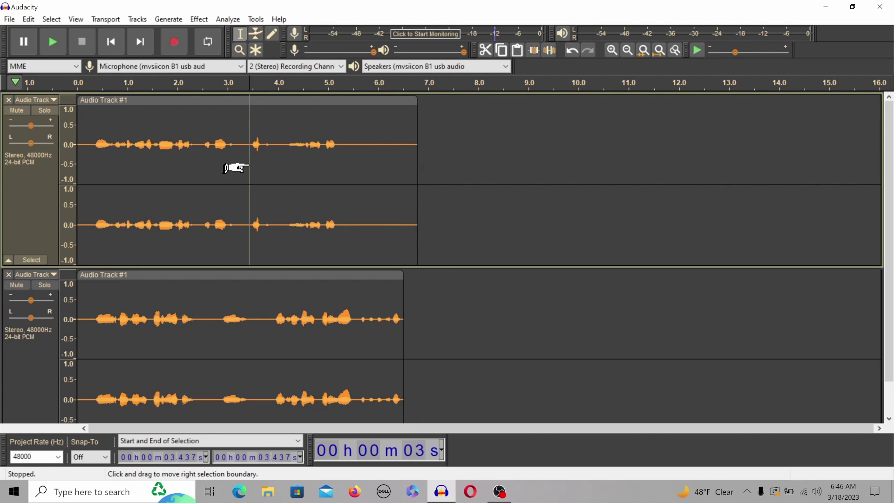
key("space")
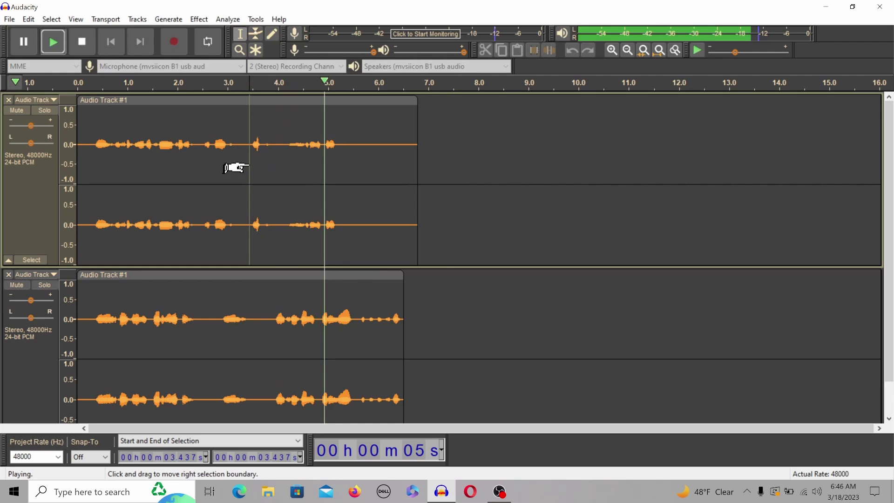
left_click(369, 273)
scroll(371, 275, "down", 1)
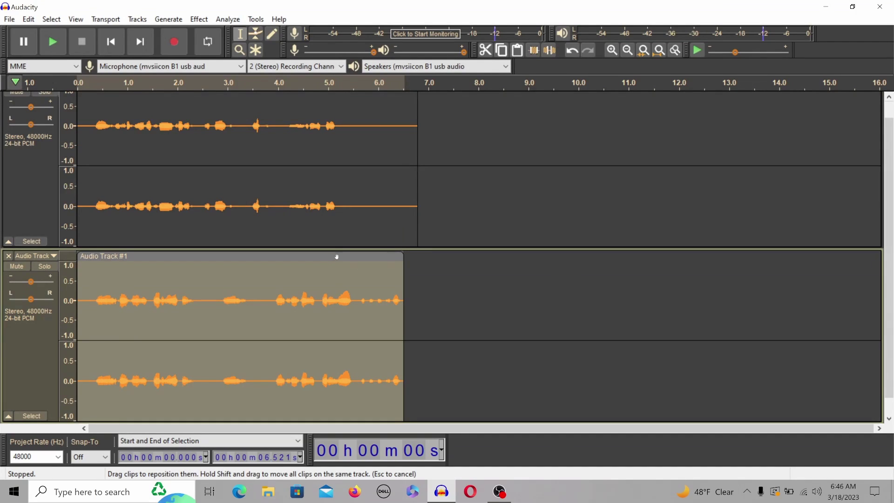
mouse_move(335, 255)
left_mouse_down()
mouse_move(375, 264)
mouse_move(466, 248)
mouse_move(696, 291)
mouse_move(709, 130)
mouse_move(674, 133)
mouse_move(682, 142)
mouse_move(672, 142)
mouse_move(680, 188)
mouse_move(591, 305)
mouse_move(518, 305)
left_mouse_up()
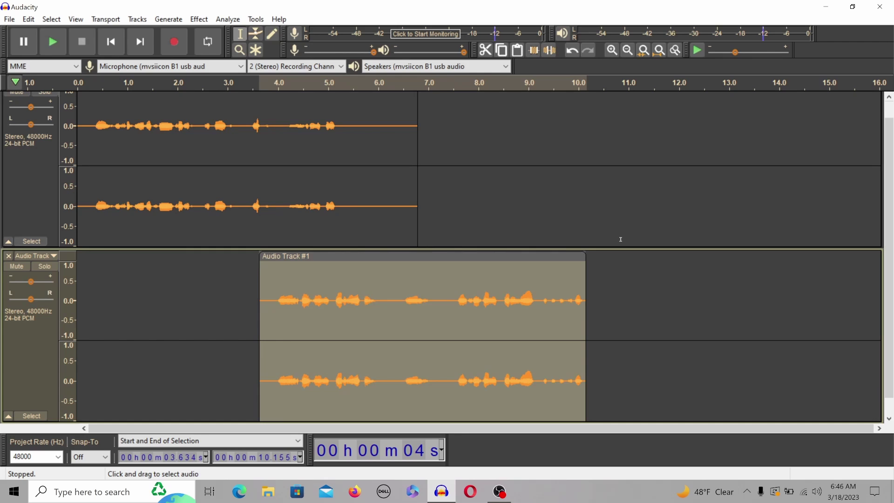
Mute both voice tracks and drag their borders up to make them much shorter
left_click(249, 161)
left_click(20, 111)
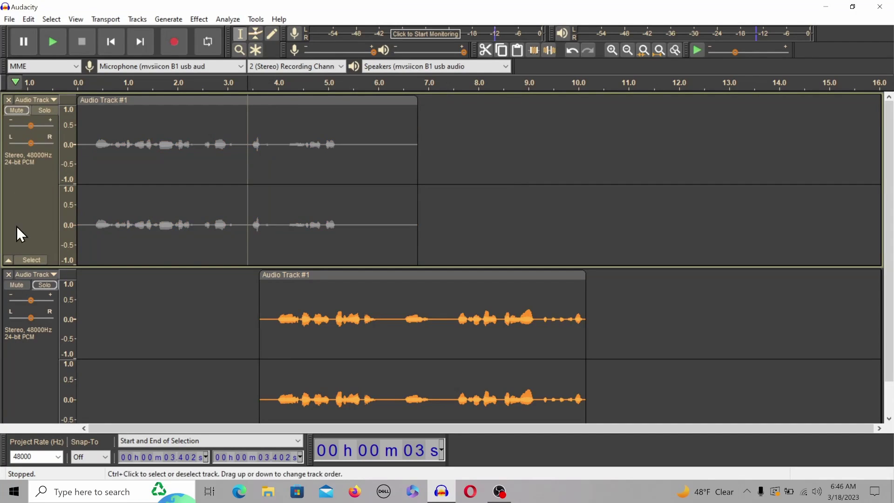
left_click(23, 286)
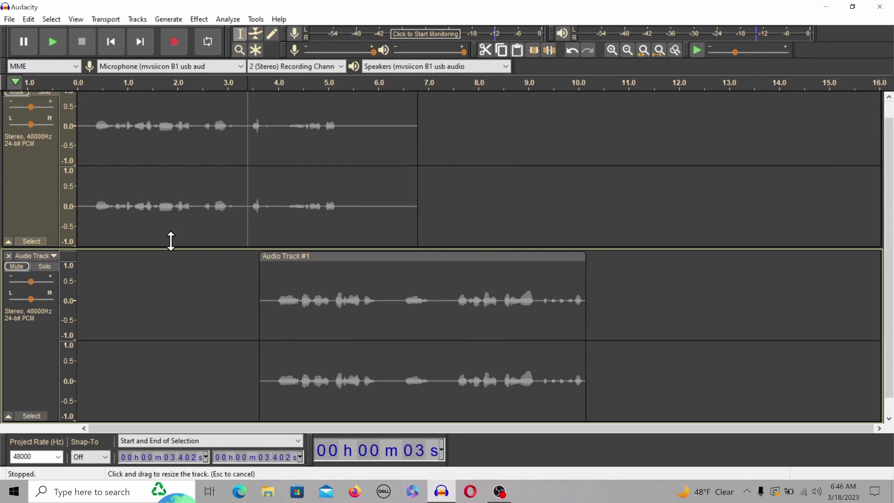
left_click_drag(169, 246, 180, 140)
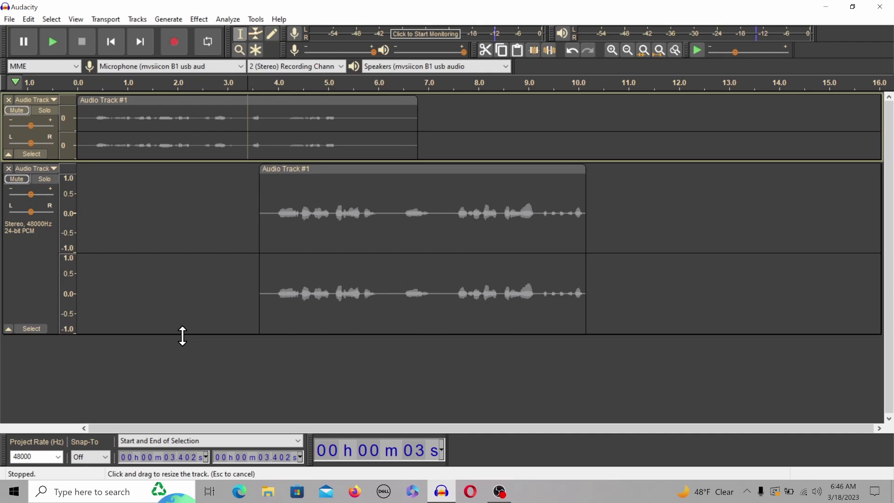
left_click_drag(182, 337, 198, 219)
Open the Recording page of Edit > Preferences
left_click(28, 20)
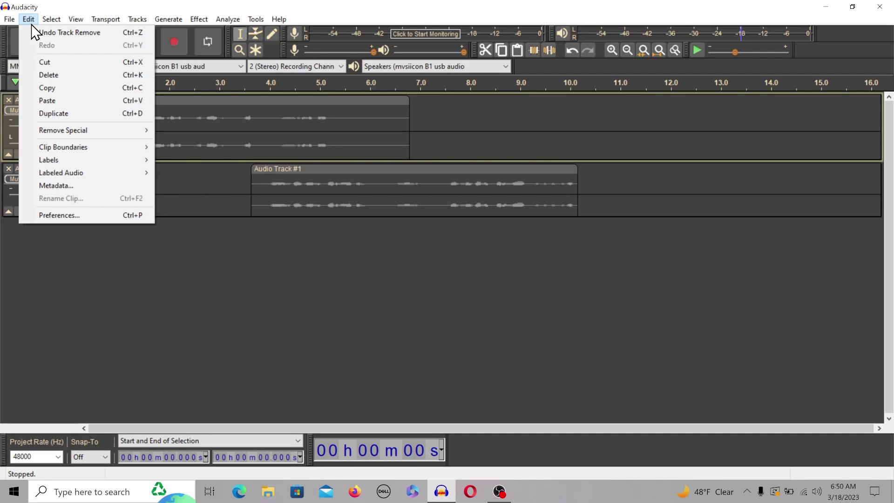
left_click(66, 214)
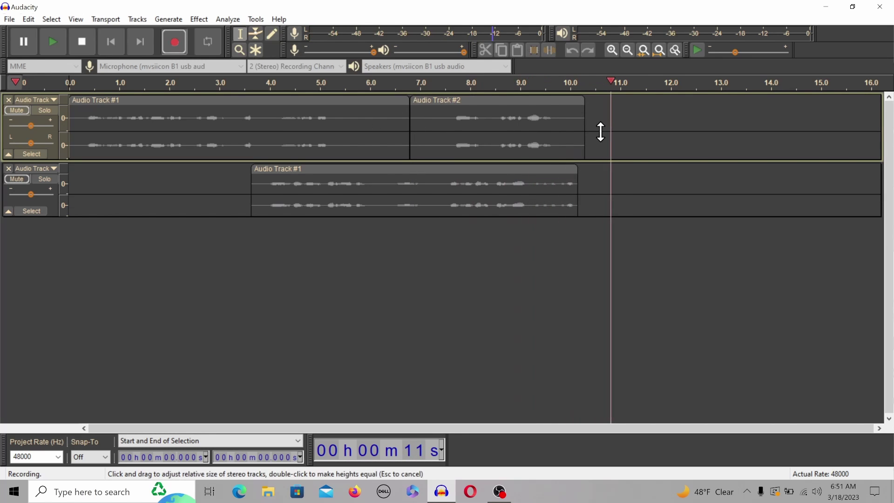
Stop the appended take, then record a new voice take starting at 7.059 seconds
key("space")
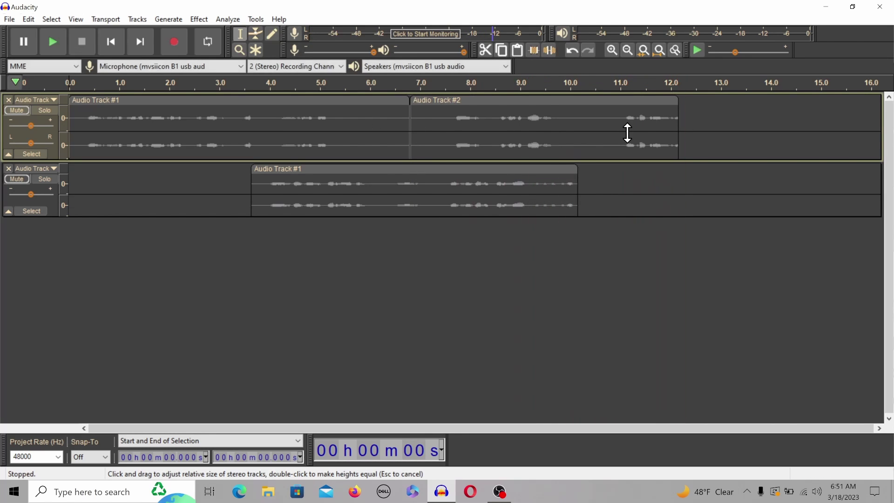
key("ctrl+p")
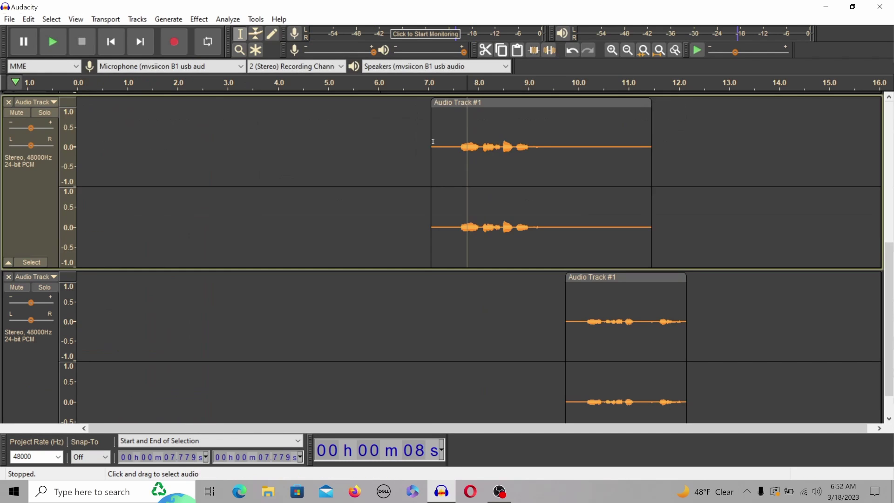
left_click(432, 143)
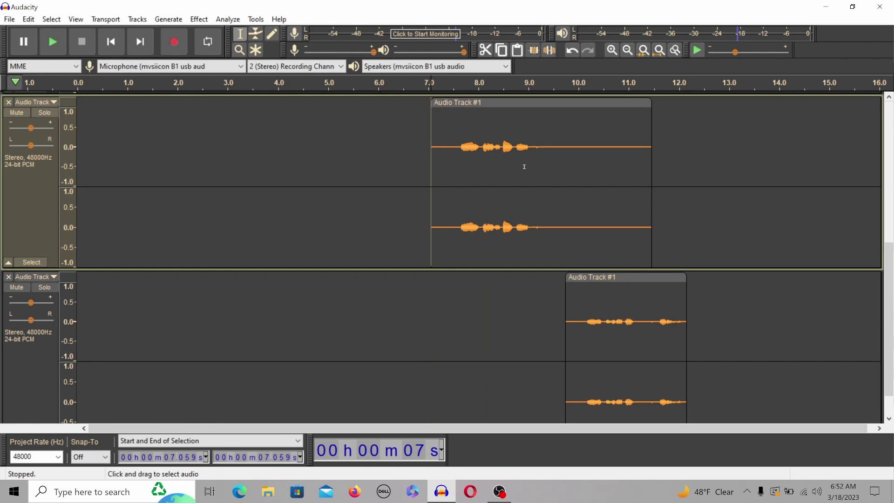
left_click(174, 42)
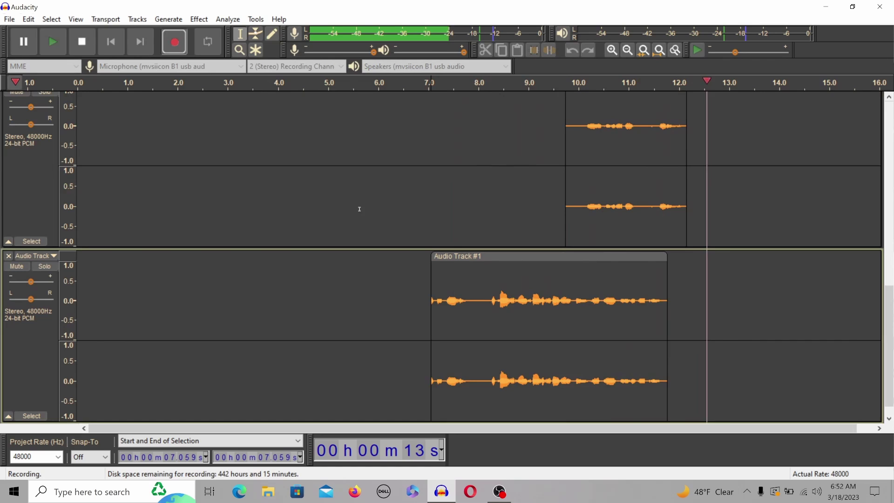
key("space")
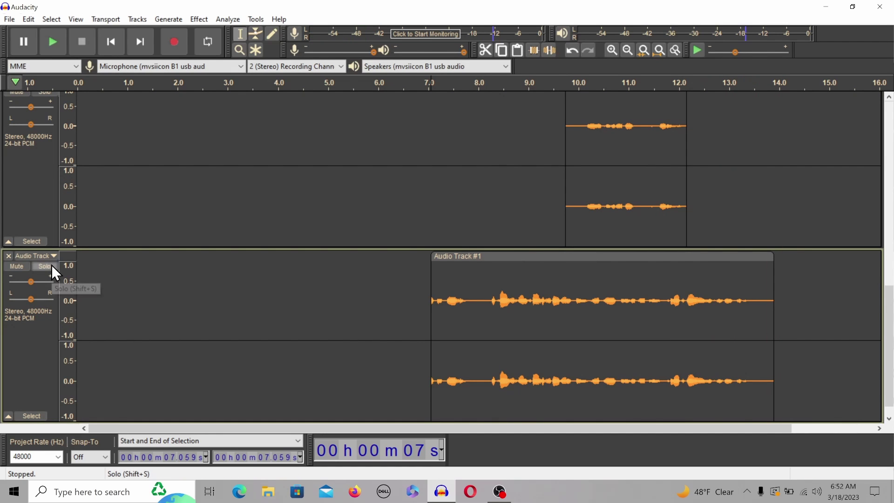
Solo the newest track, apply Fit to Height, enlarge track two and collapse track one
left_click(51, 266)
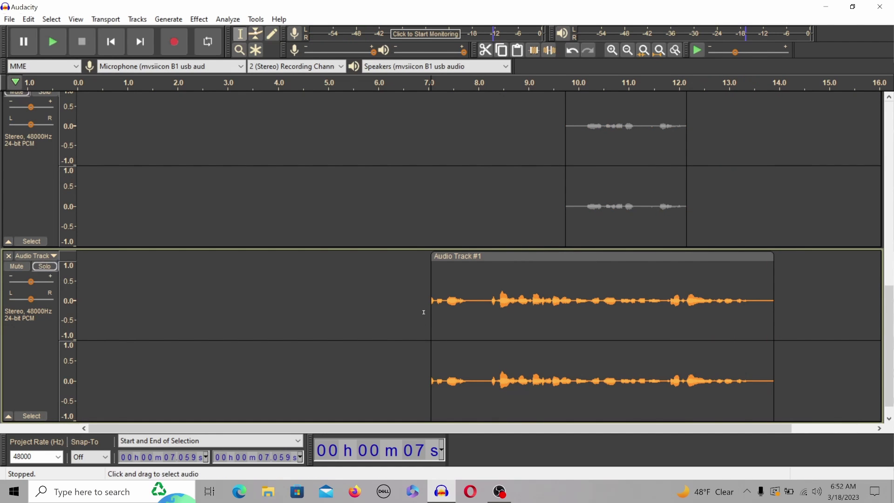
scroll(410, 316, "up", 5)
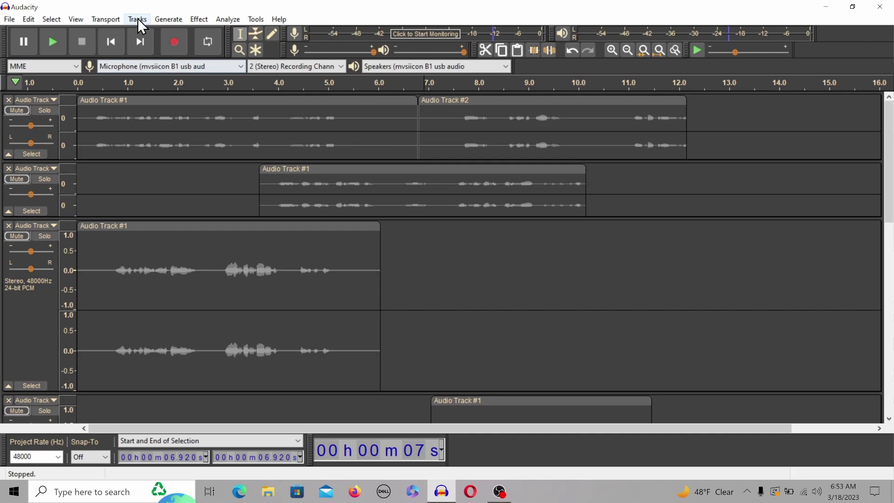
left_click(79, 20)
mouse_move(100, 46)
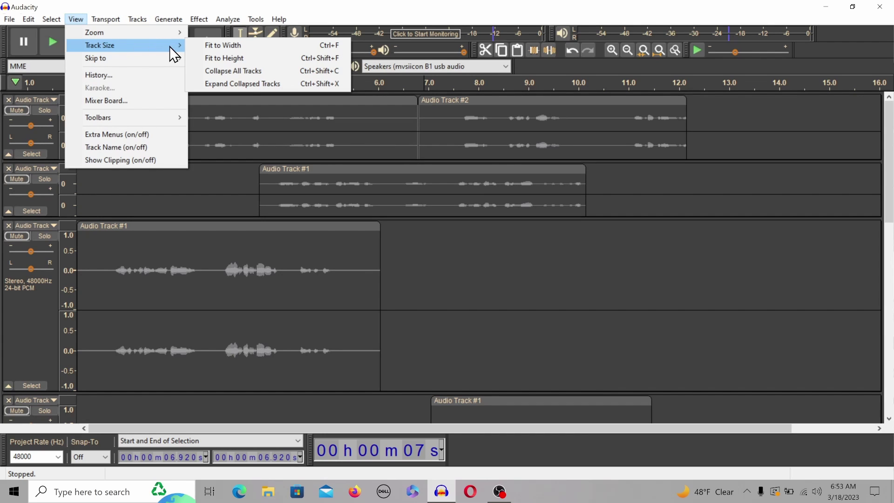
left_click(239, 58)
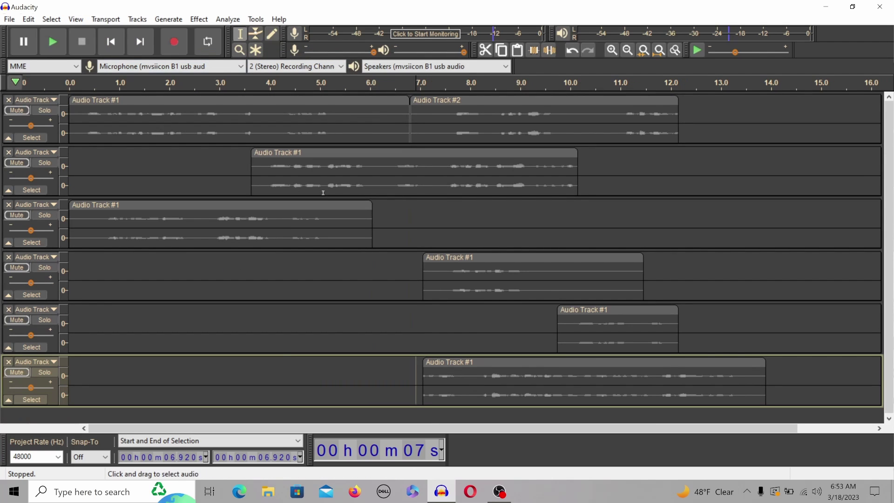
left_click_drag(399, 199, 377, 341)
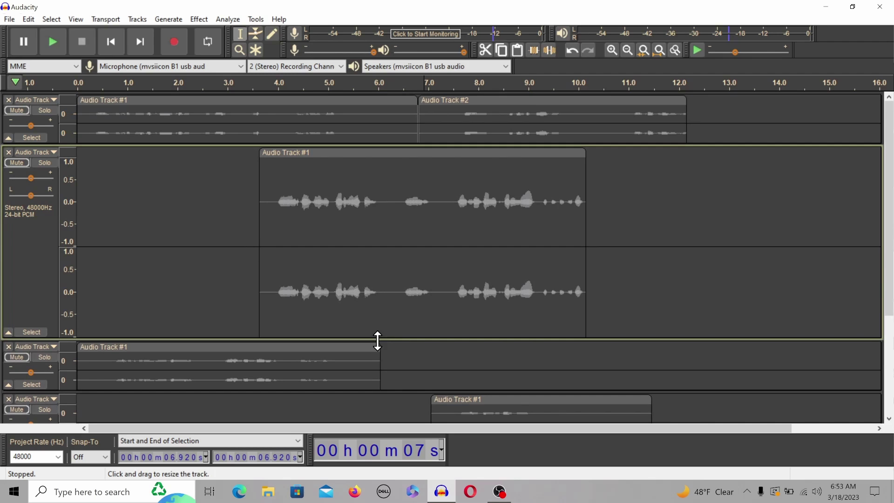
left_click_drag(364, 144, 371, 109)
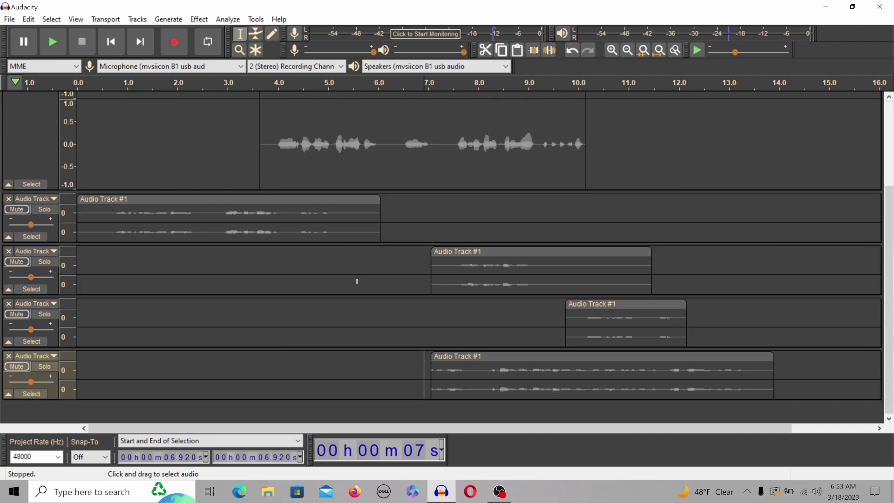
Mute the bottom track and drag its lower border up to minimum height
left_click(15, 265)
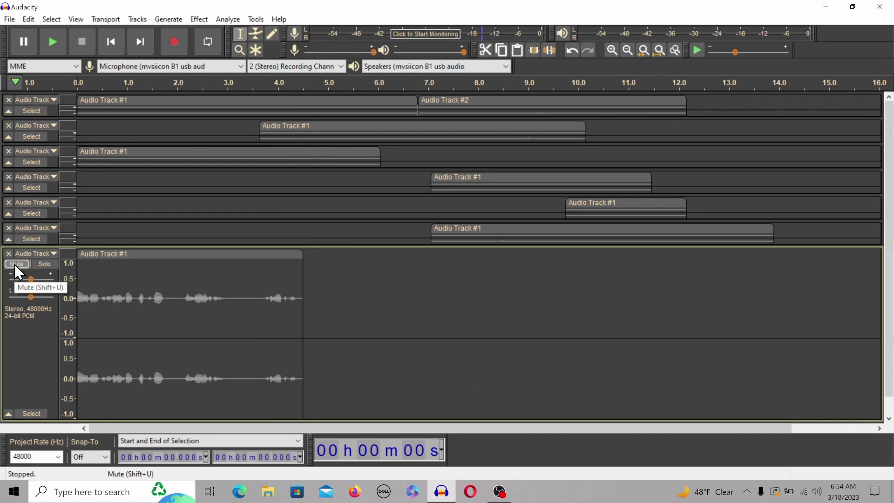
scroll(191, 293, "down", 1)
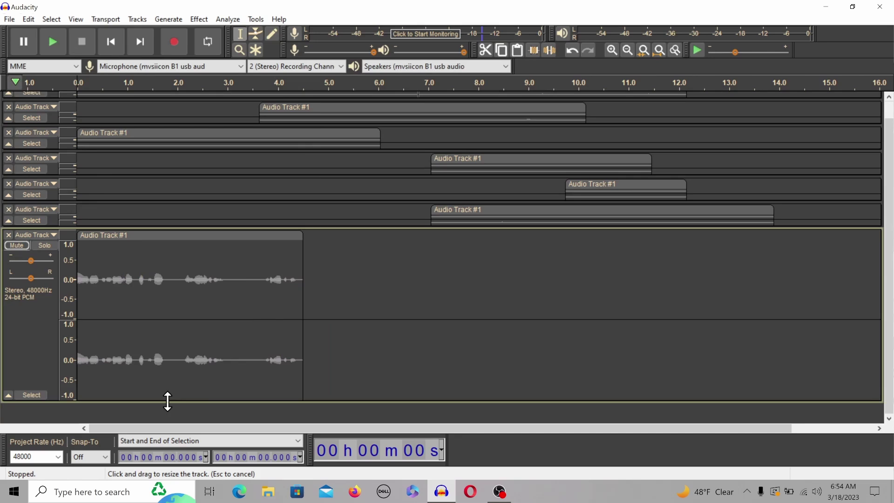
left_click_drag(168, 401, 169, 242)
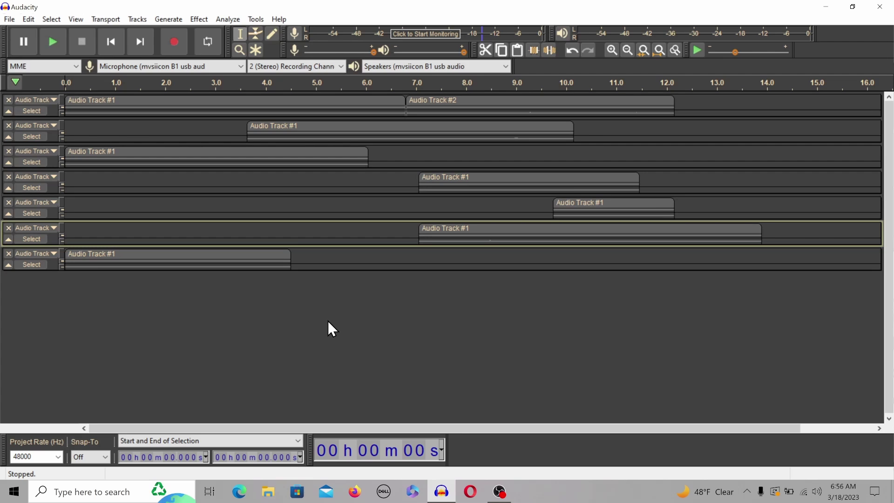
Record a roughly 1.5-minute voice take onto a new seventh track, stopping near 1:54
left_click(177, 34)
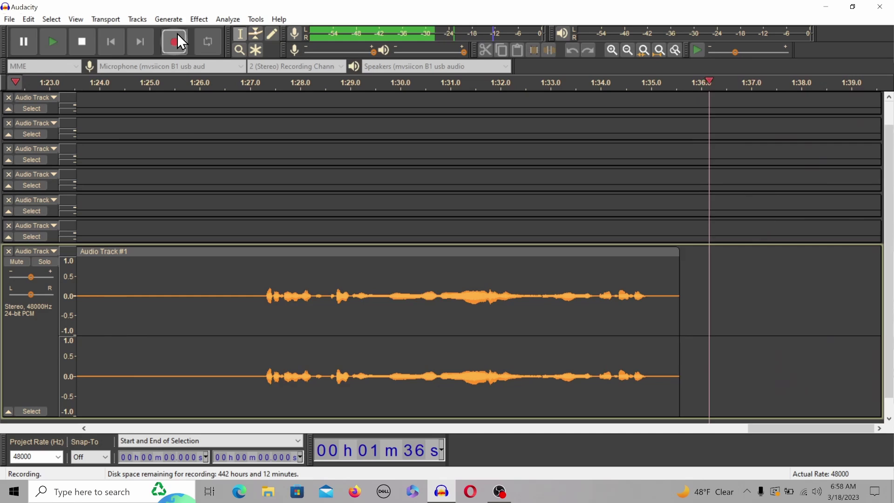
key("space")
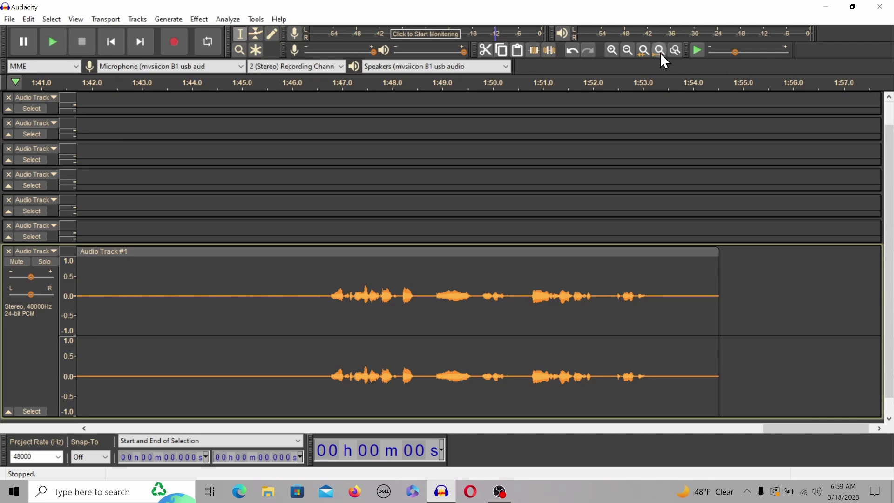
Fit the whole project in view, then delete the quiet stretches around 0:52–1:07 and from 1:00
key("ctrl+1")
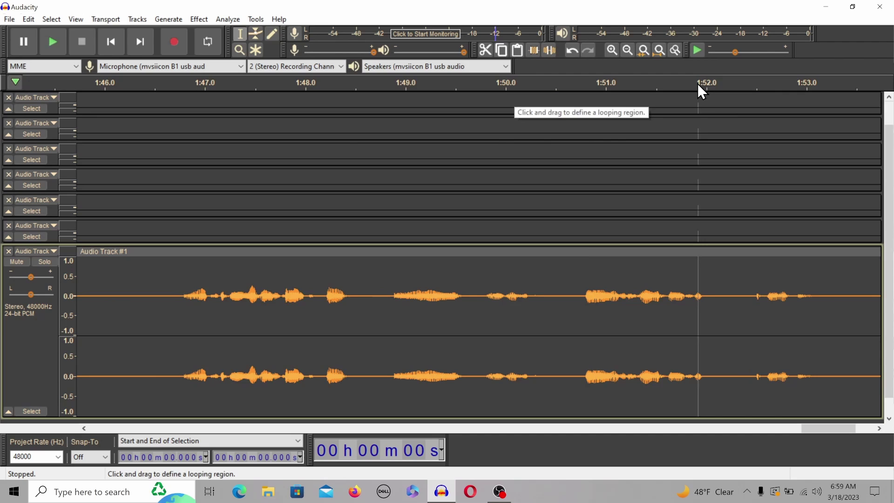
left_click(587, 83)
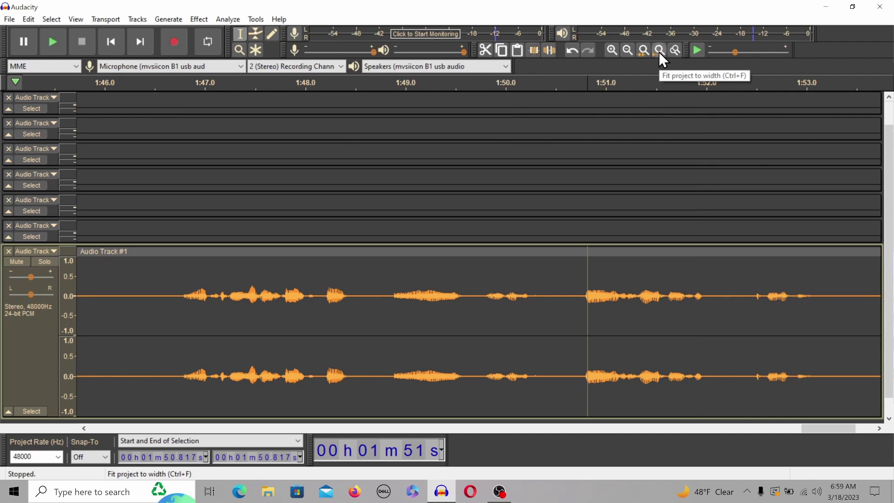
left_click(659, 52)
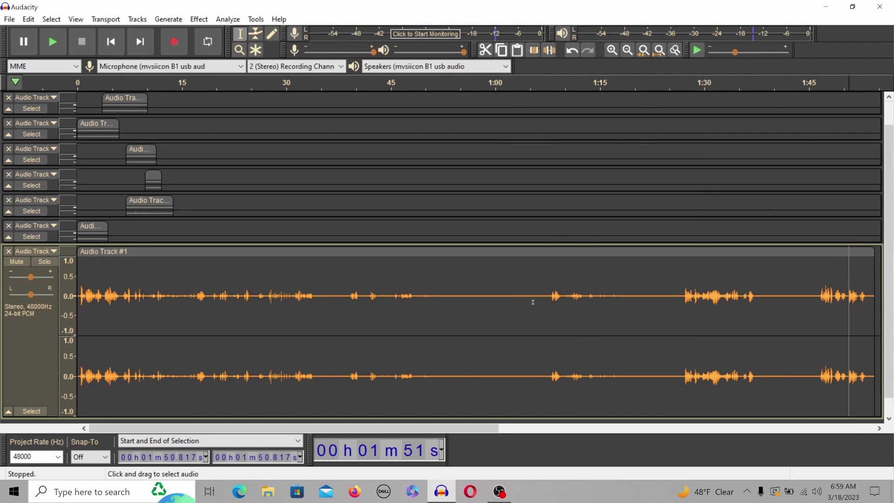
left_click_drag(548, 302, 437, 314)
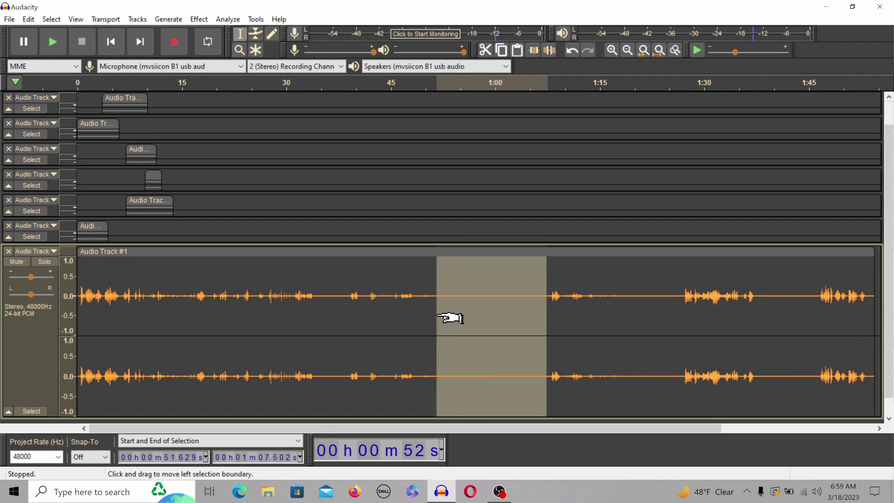
key("Delete")
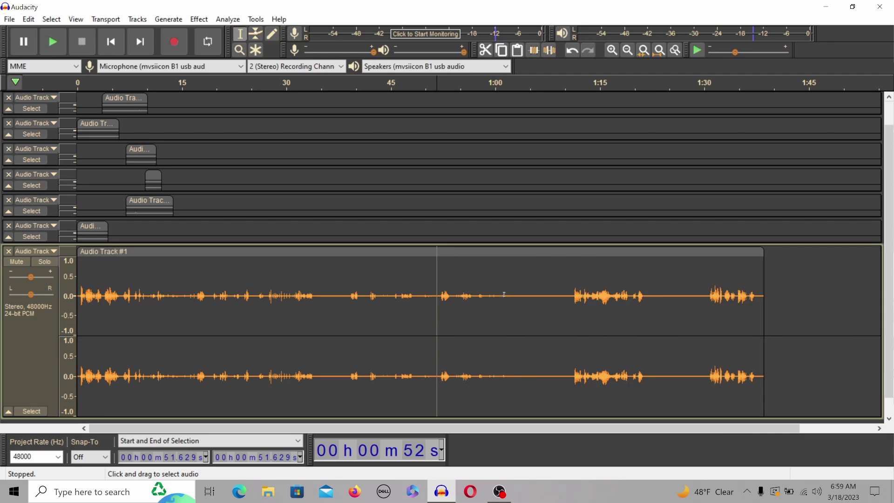
left_click_drag(502, 295, 633, 302)
key("Delete")
key("Delete")
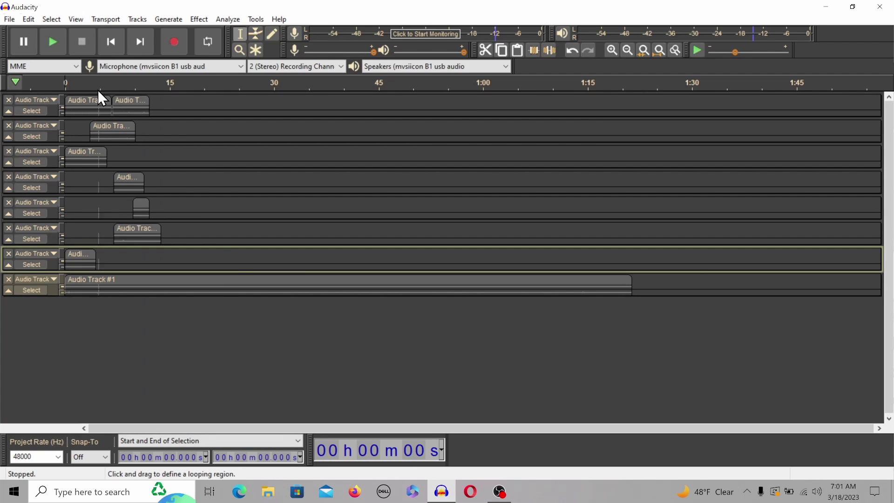
Set the audio host to Windows WASAPI and try the Realtek speakers loopback as recording device
left_click(75, 67)
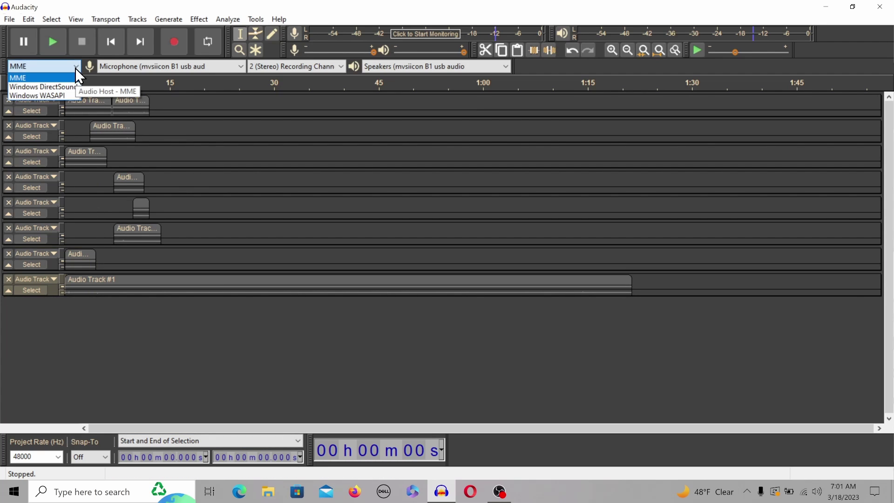
left_click(69, 96)
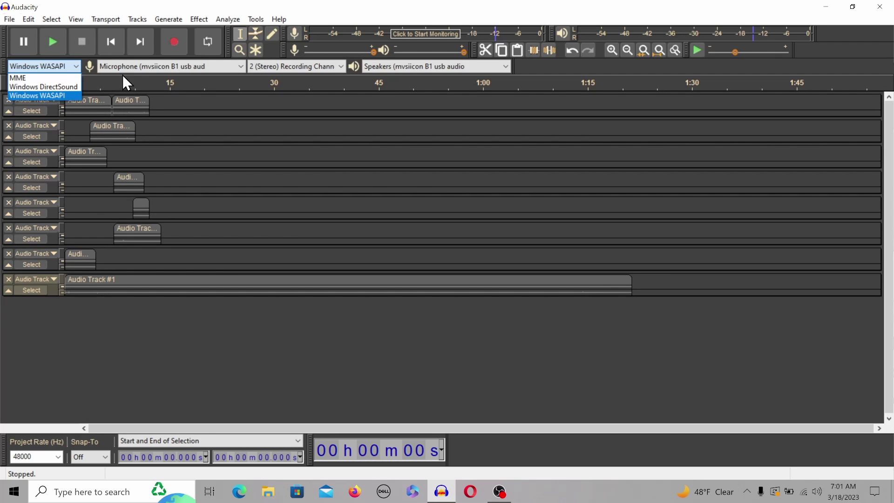
left_click(240, 67)
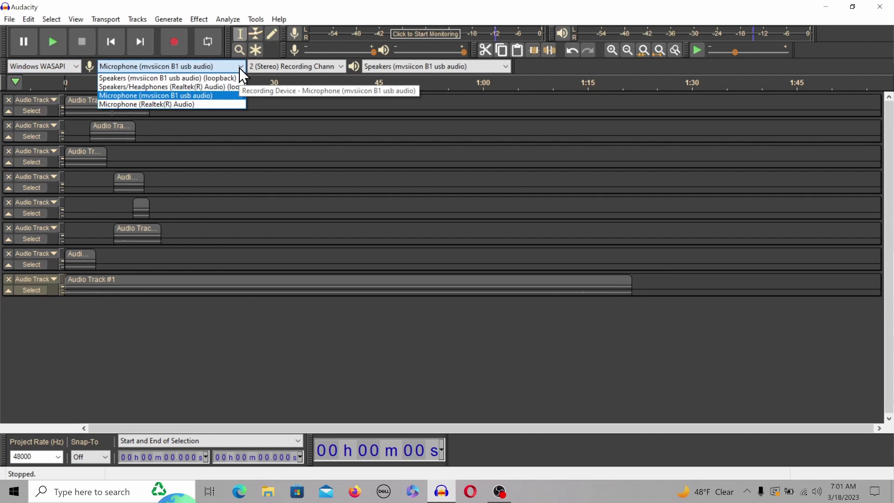
left_click(194, 86)
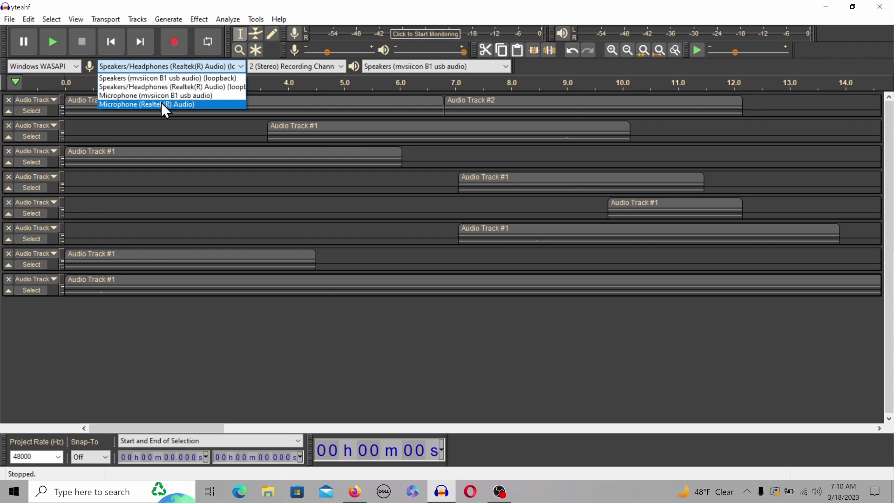
Record from the USB speakers loopback onto a new track and bring up The Big Bounce video
left_click(192, 80)
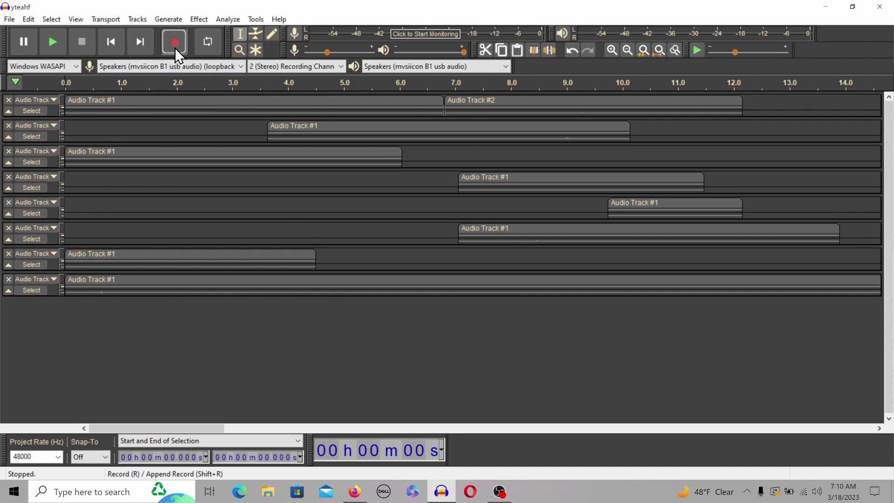
left_click(174, 48)
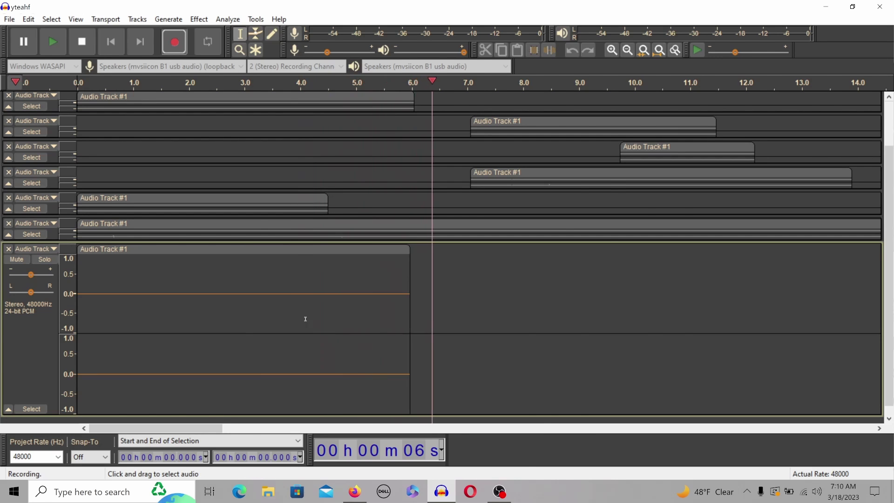
key("alt+Tab")
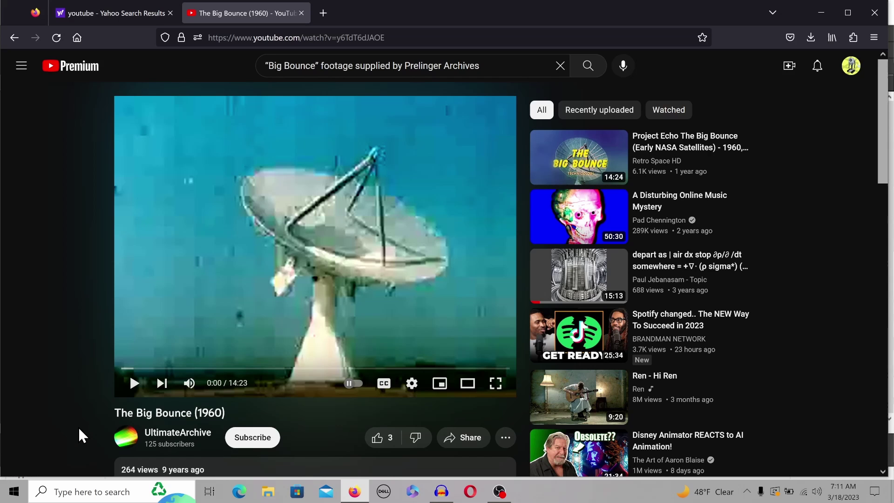
Start a fresh loopback recording in Audacity and bring the YouTube video to the front
key("alt+Tab")
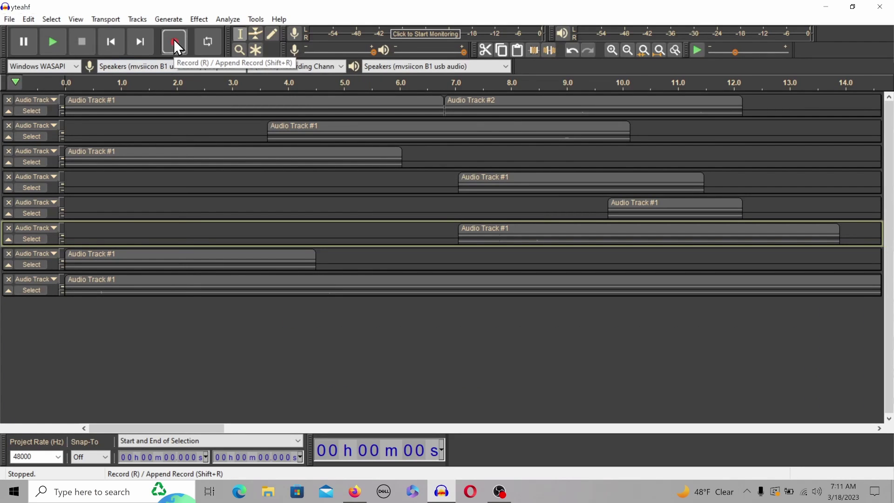
left_click(174, 40)
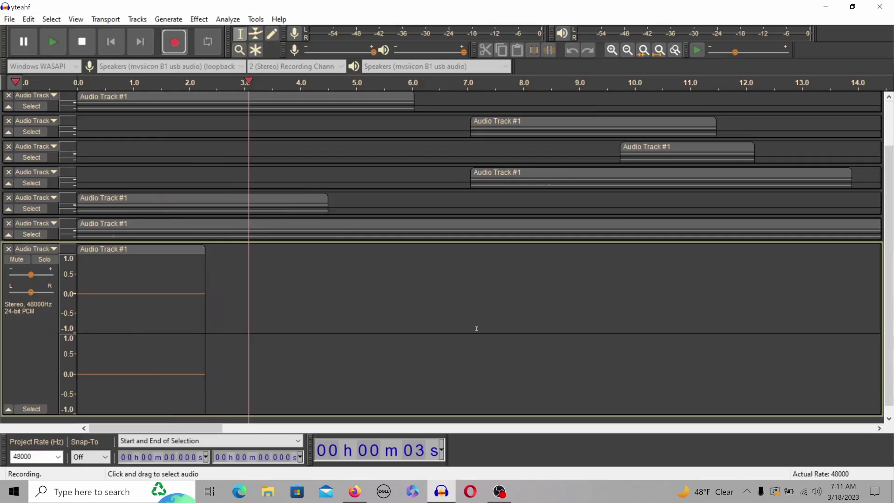
key("alt+Tab")
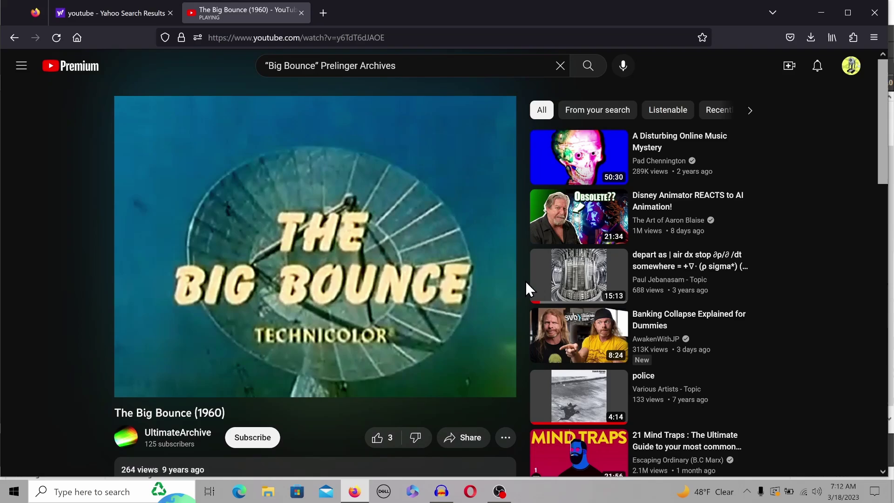
left_click(442, 492)
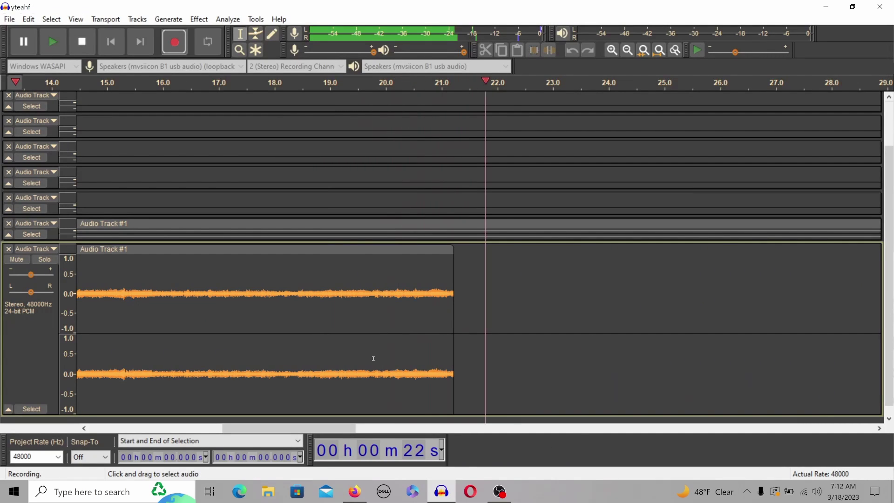
left_click(355, 492)
Play The Big Bounce, skipping ahead past 0:49 and 2:33 to about 7:16, then return to Audacity
left_click(137, 390)
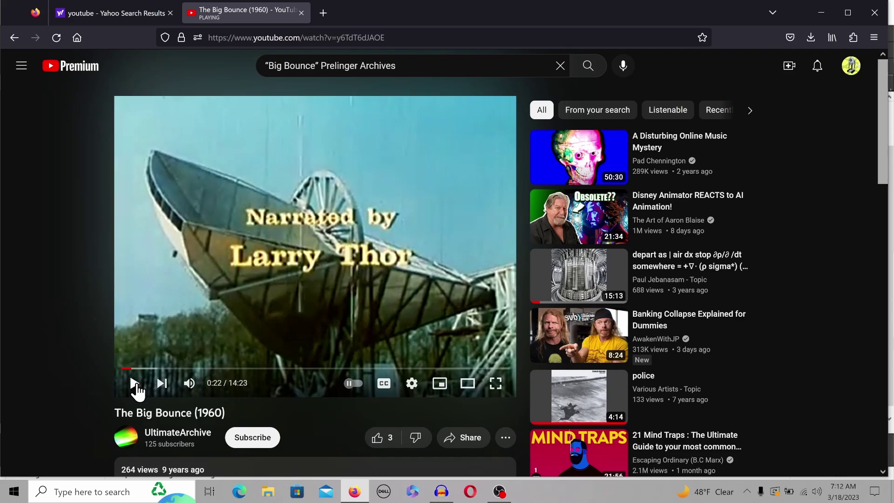
left_click(136, 391)
left_click(144, 369)
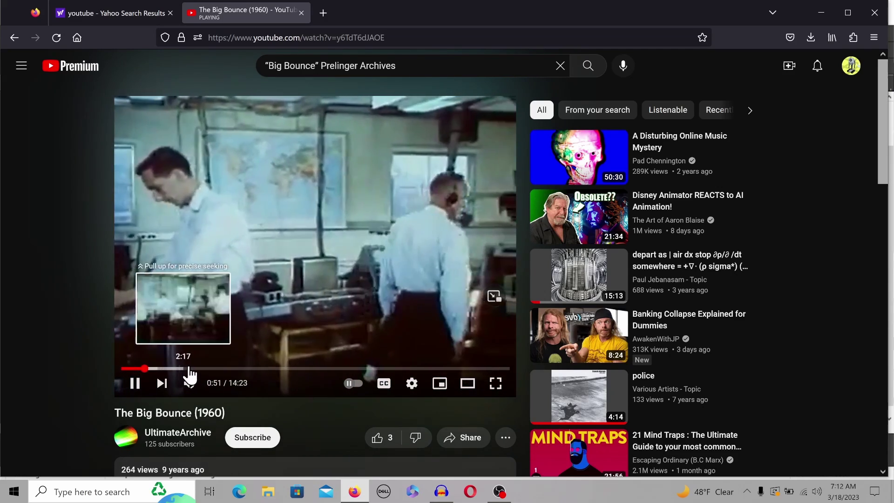
left_click(190, 369)
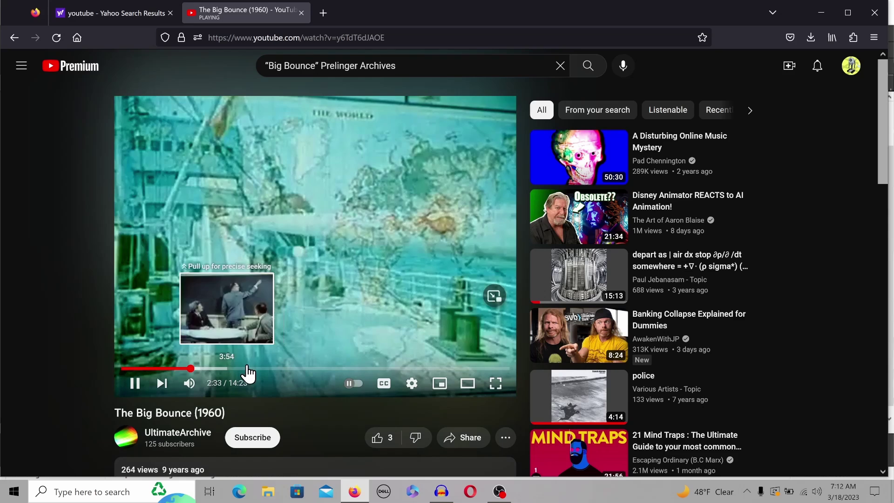
left_click(249, 369)
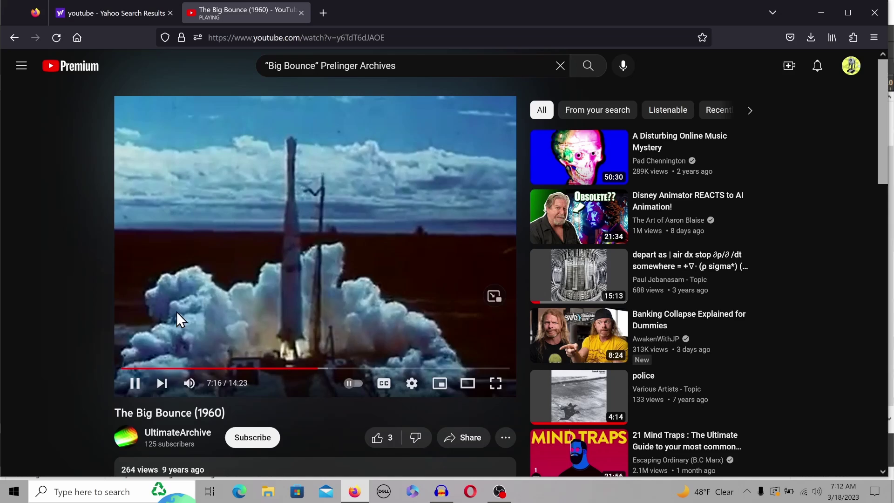
left_click(442, 491)
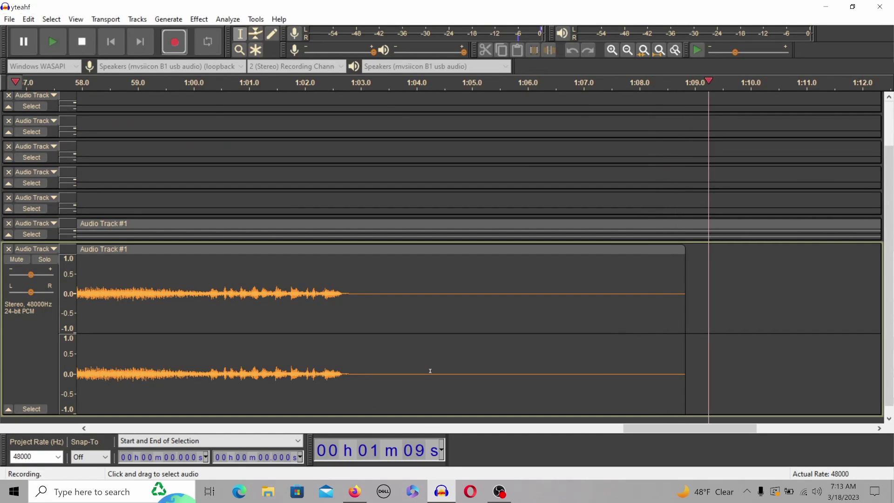
Stop the recording and play it back from the start and from about 8.6 seconds
key("space")
left_click(112, 44)
key("space")
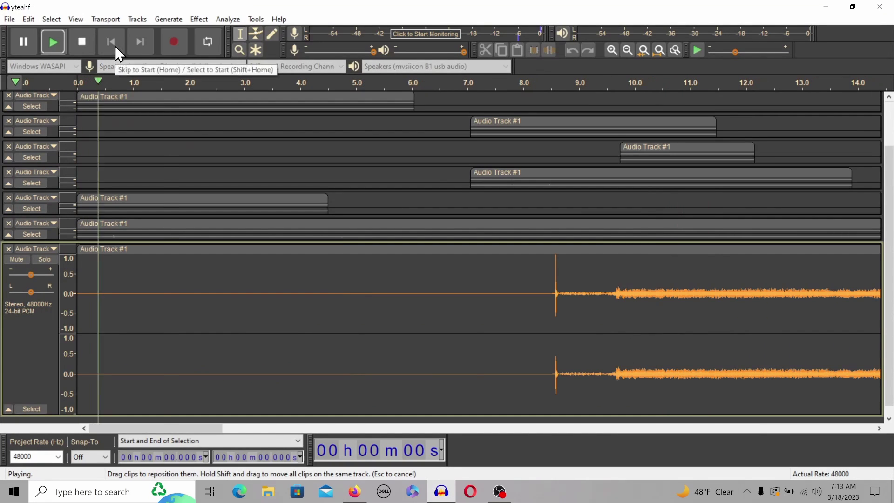
left_click(561, 300)
key("space")
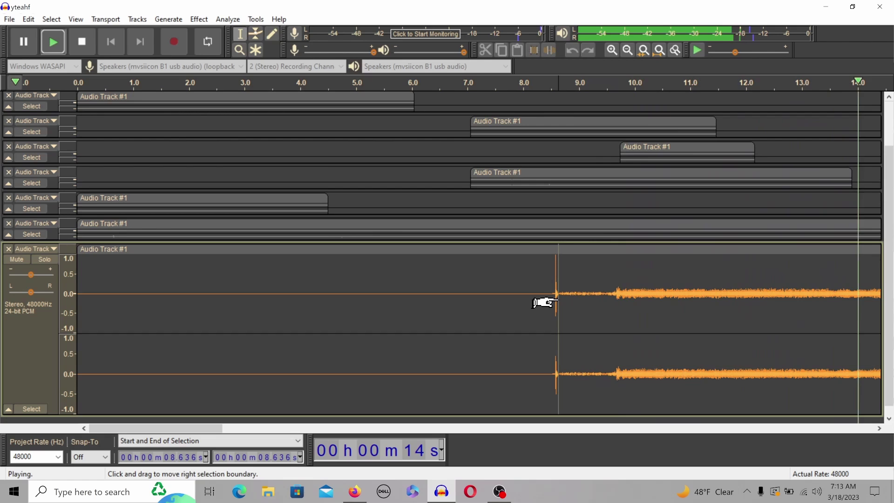
key("space")
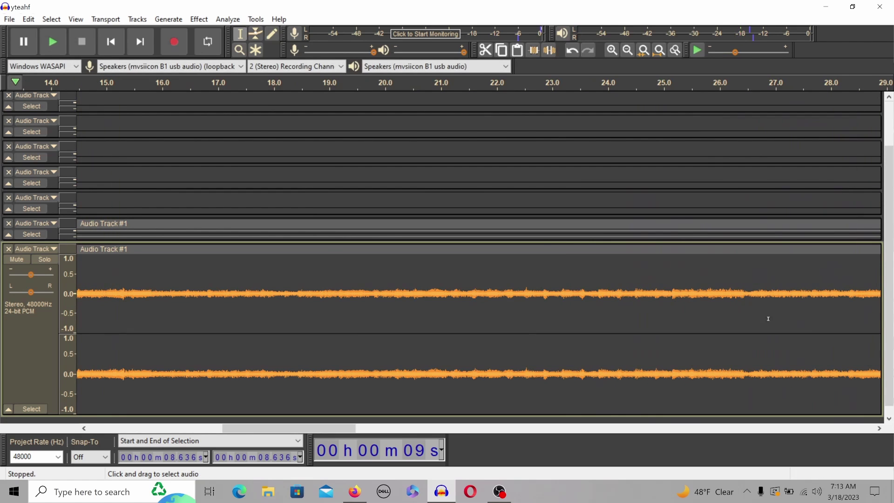
Listen from about 28 and 35 seconds, then mute the recorded film audio track
left_click(841, 308)
key("space")
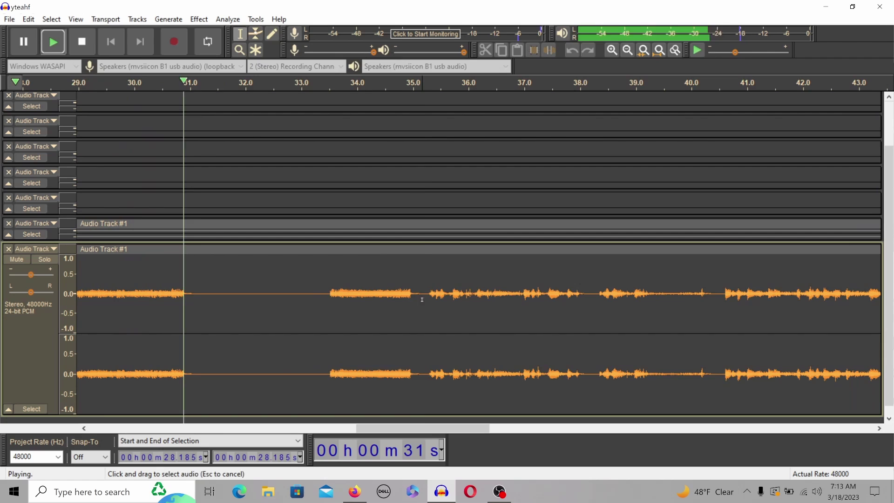
left_click(422, 300)
key("space")
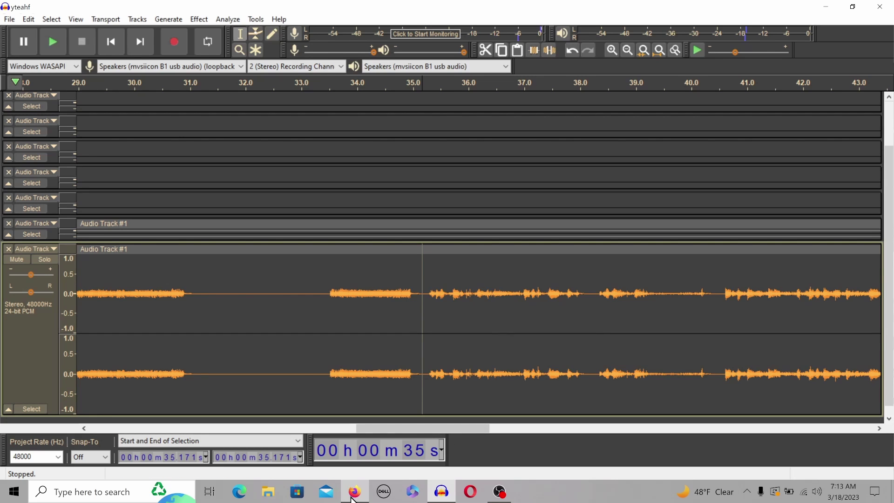
scroll(164, 310, "down", 1)
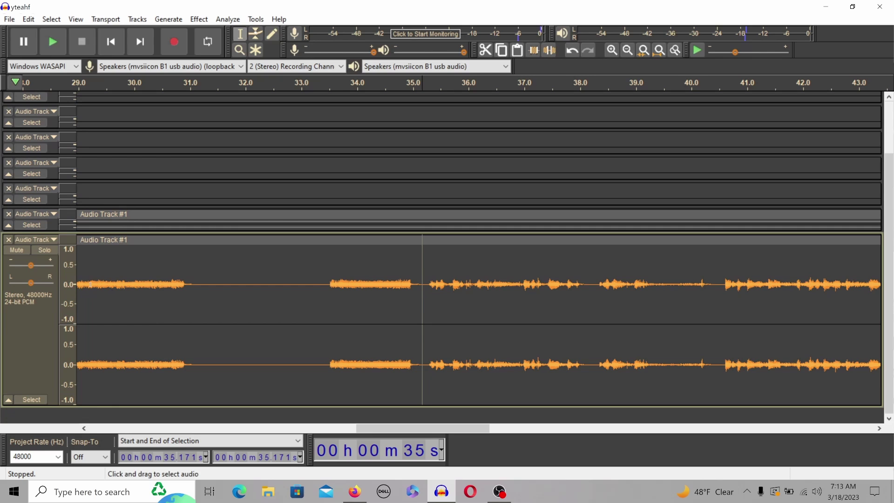
left_click(18, 249)
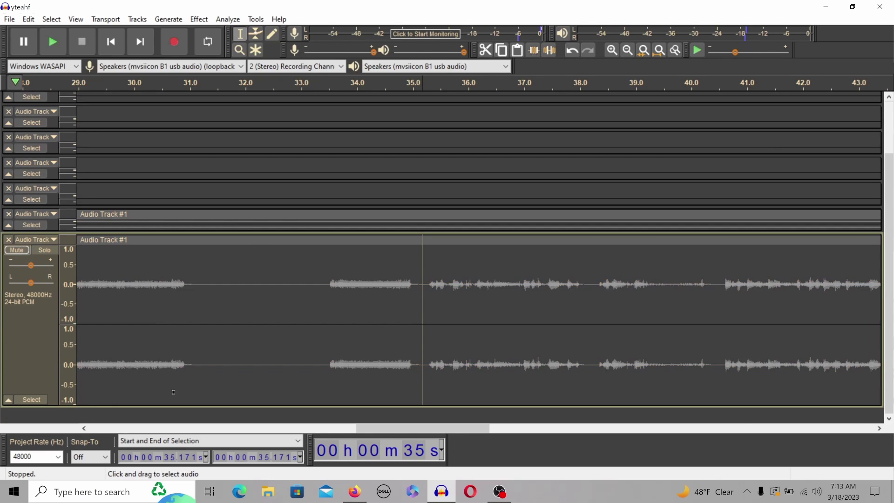
Search archive.org for '1980s commercials', open and pause the KTSW 11 Seattle item, and show all its files
left_click(354, 492)
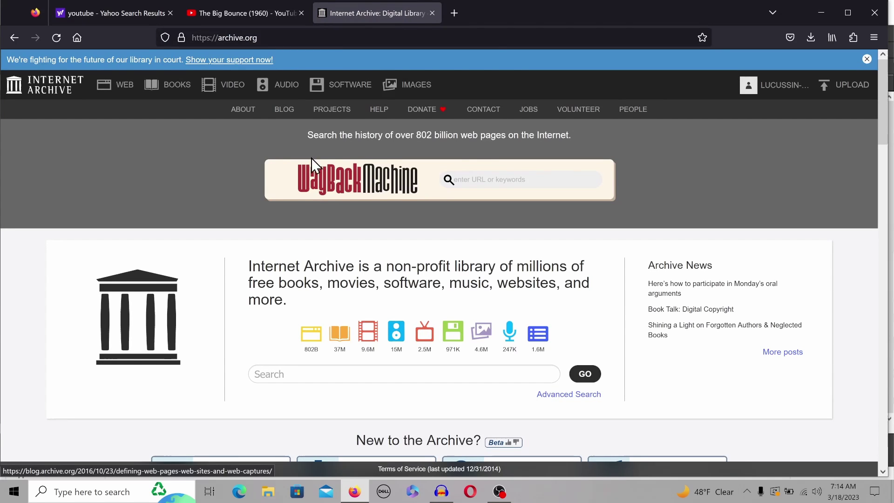
scroll(208, 175, "down", 2)
scroll(239, 187, "down", 1)
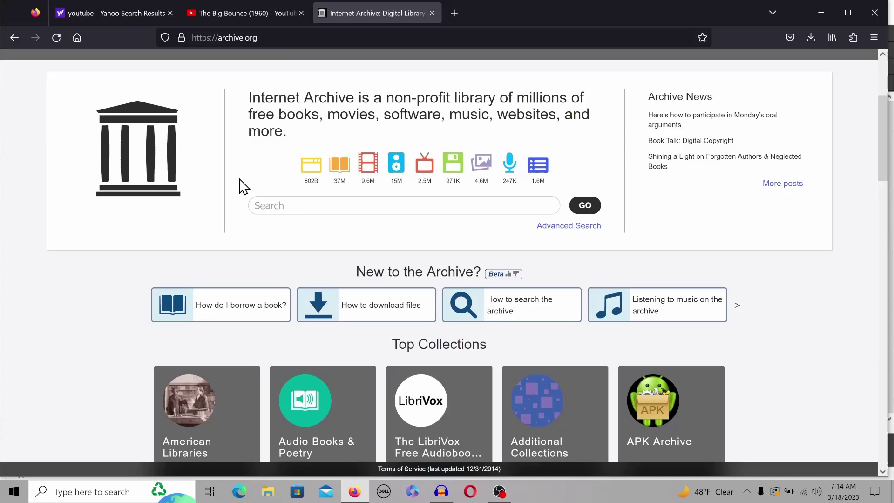
left_click(413, 205)
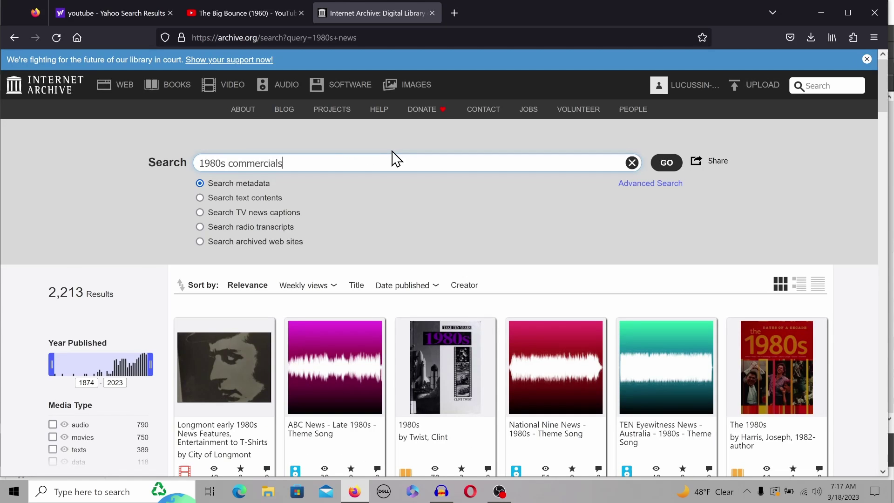
key("Return")
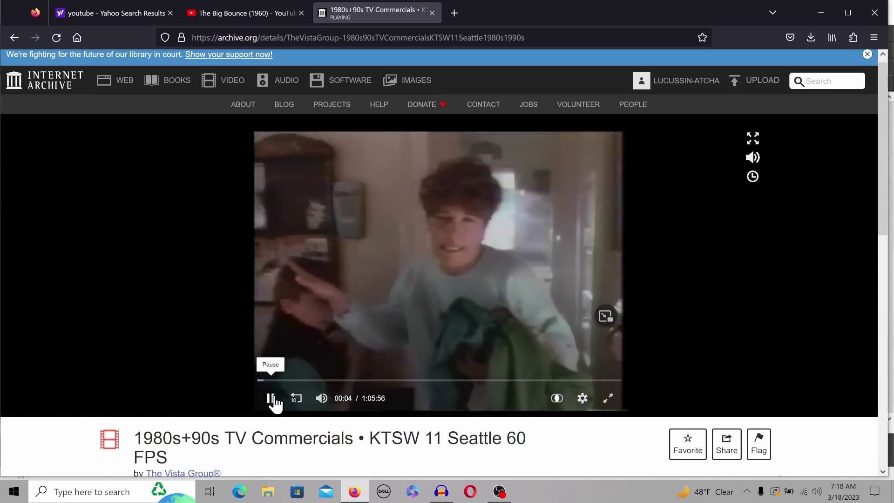
left_click(273, 399)
scroll(52, 385, "down", 2)
scroll(53, 385, "down", 3)
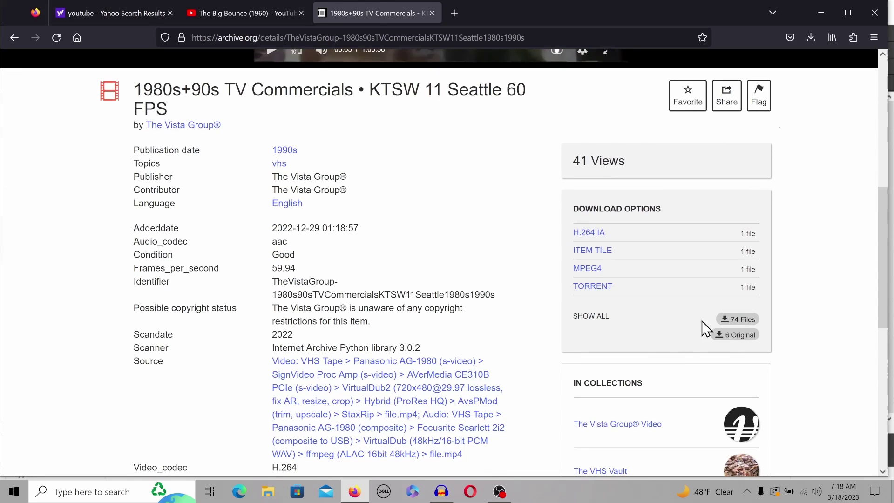
left_click(597, 316)
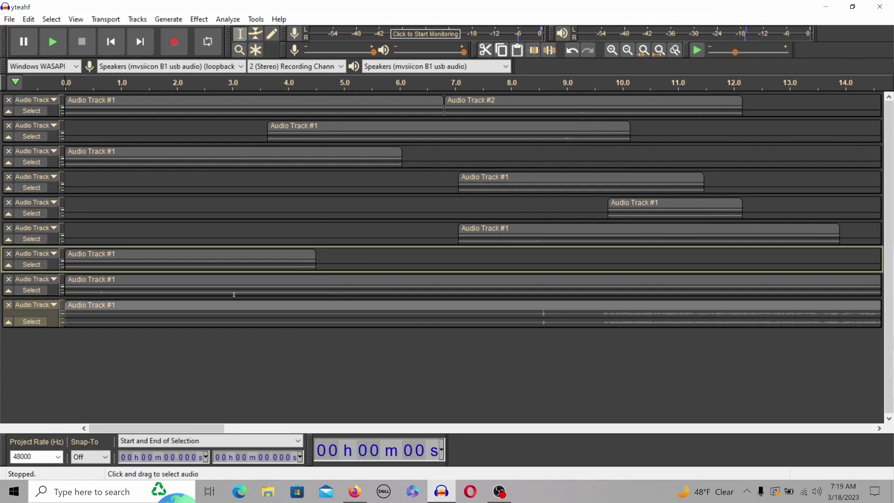
Start recording a new track and play the commercials video, jumping to about 11 and 22 minutes
left_click(172, 43)
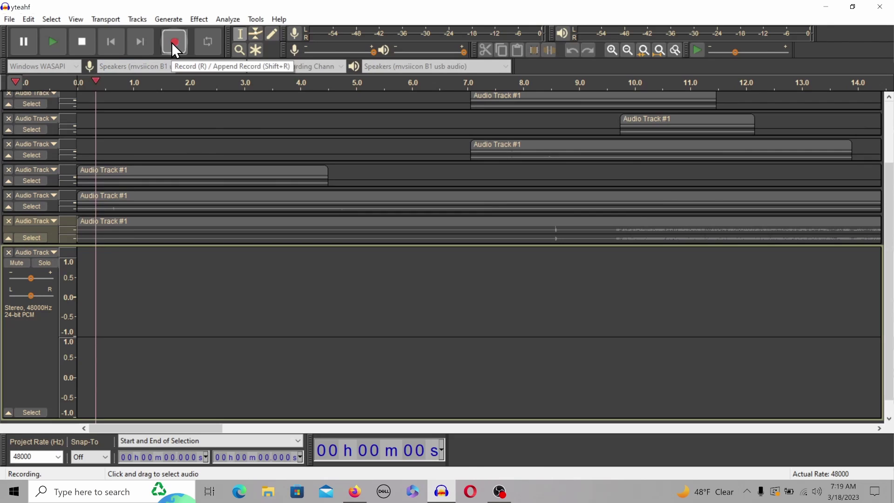
key("alt+Tab")
left_click(439, 283)
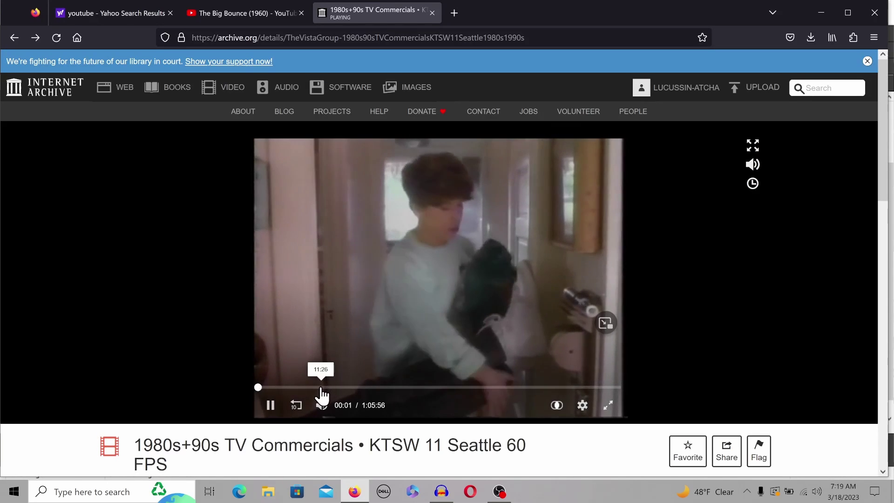
left_click(320, 387)
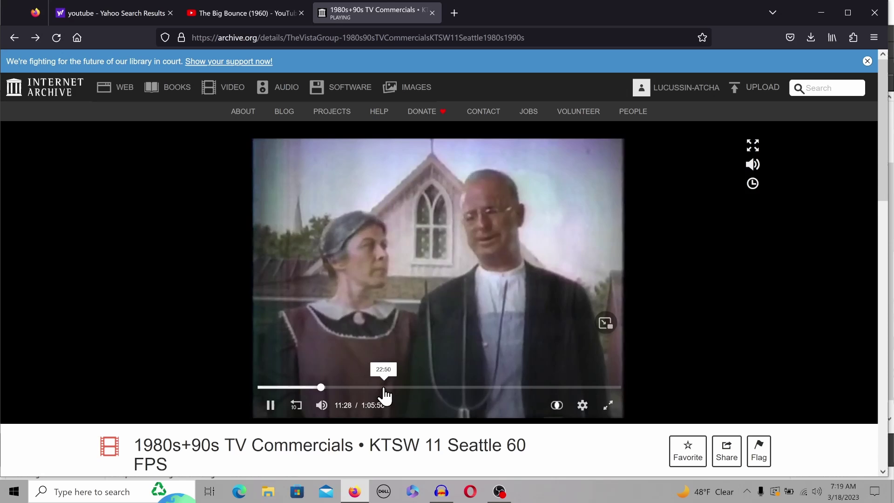
left_click(384, 387)
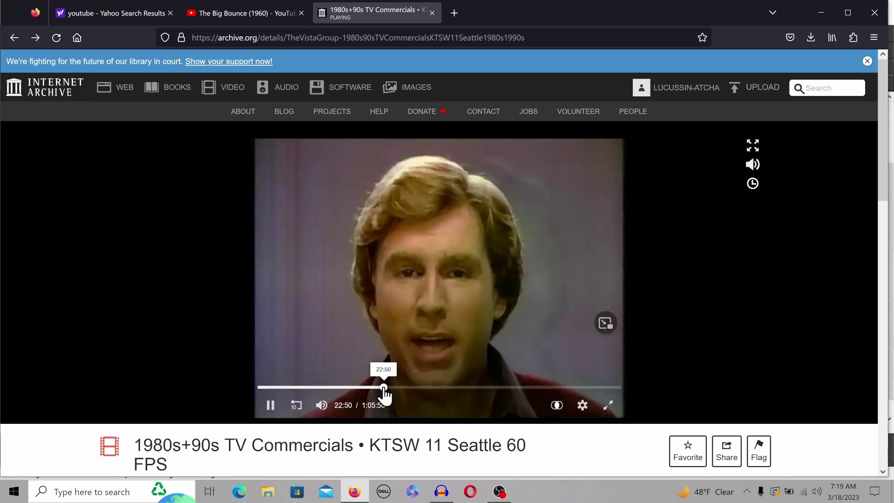
Skip on to about 35, 48 and 54 minutes, pause at 54:47, and minimize Firefox
left_click(455, 387)
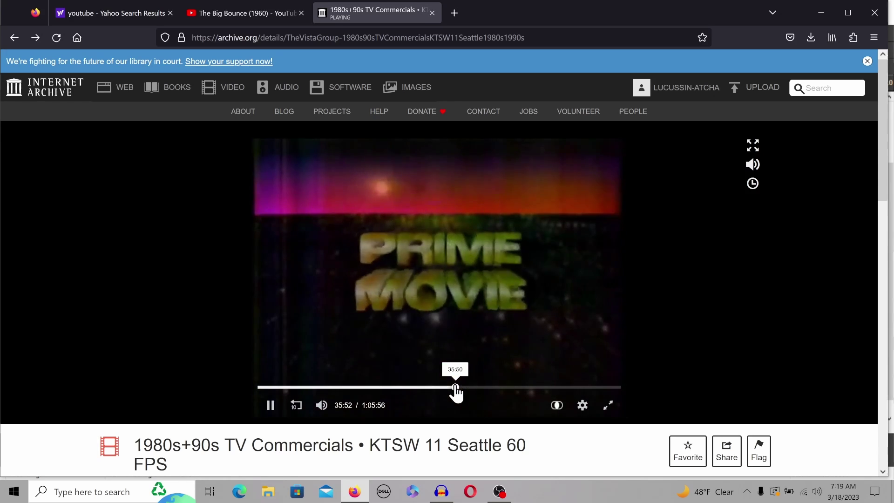
left_click(526, 389)
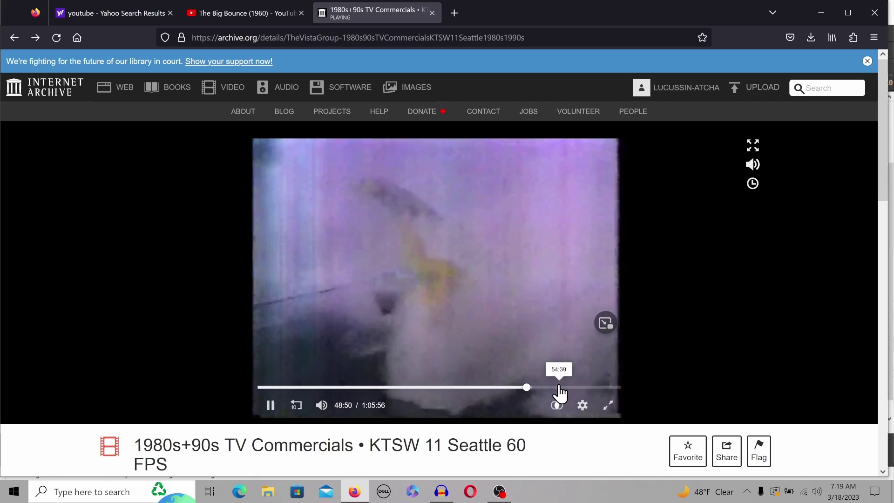
left_click(558, 389)
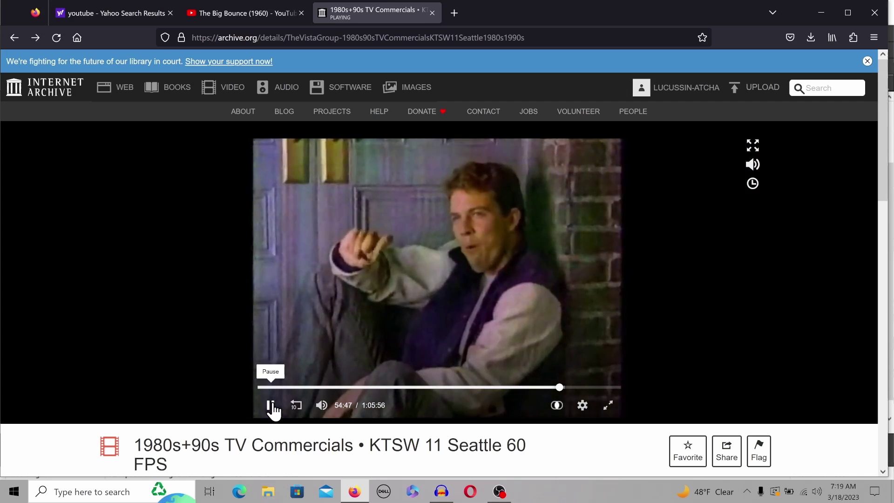
left_click(271, 407)
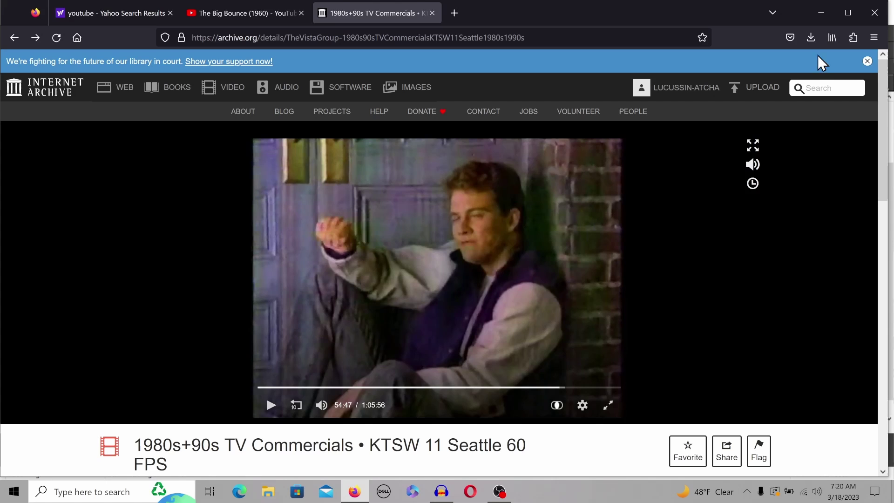
left_click(820, 11)
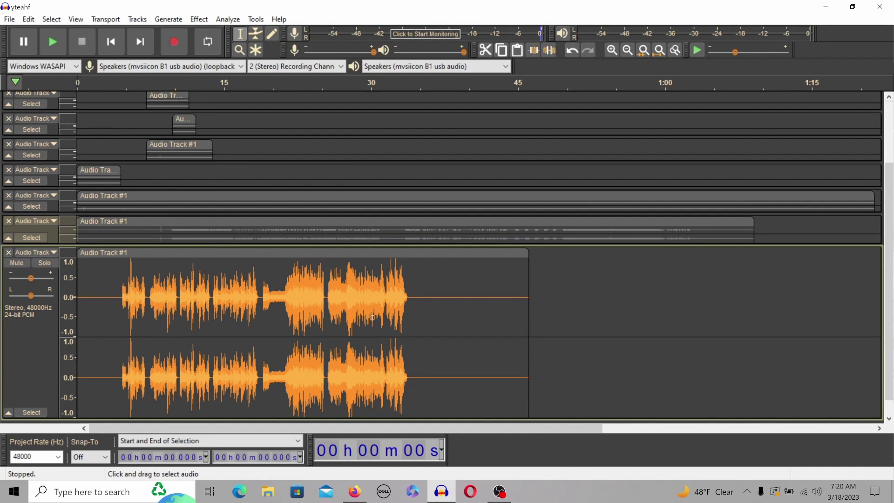
Select the 46-second orange commercials clip and bring up the Amplify effect
left_click(426, 255)
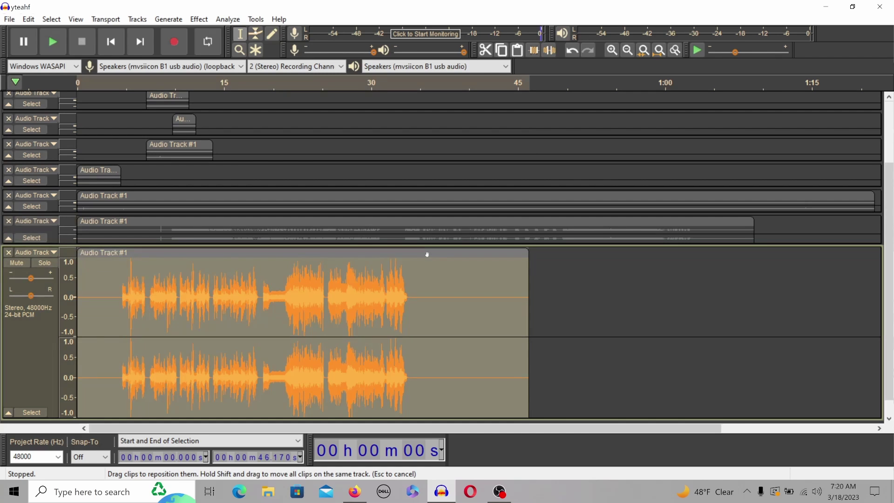
left_click(199, 19)
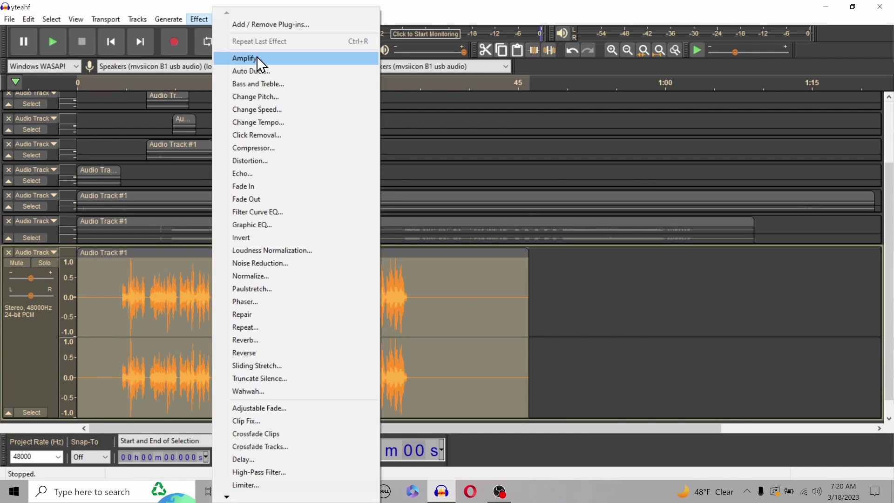
left_click(255, 58)
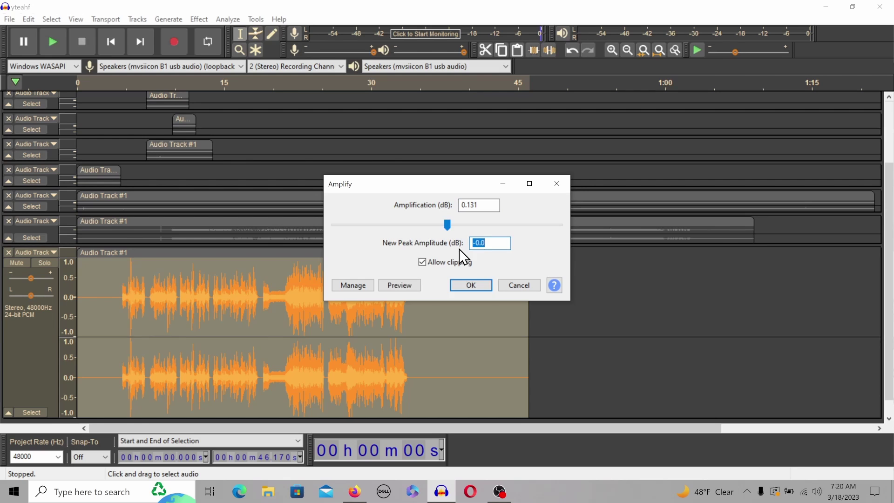
type("-")
Apply the amplification, then place the edit point near 8.7 seconds in the grey clip
key("Return")
left_click(390, 267)
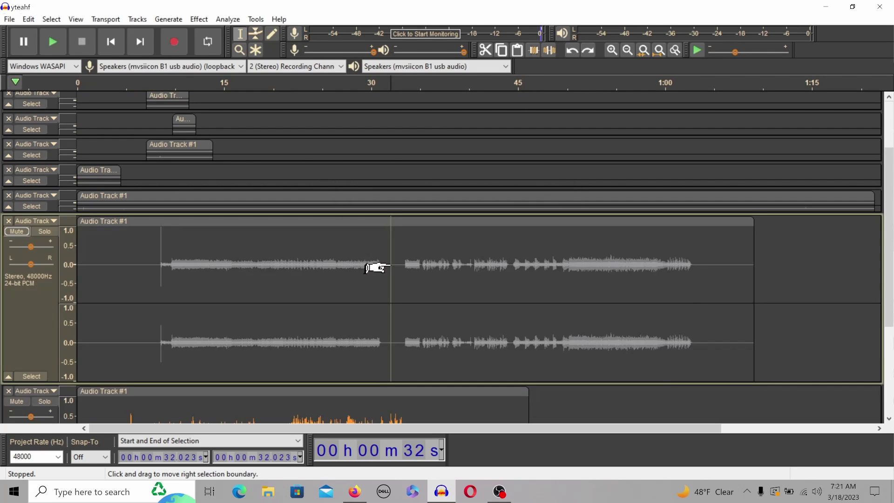
left_click(231, 221)
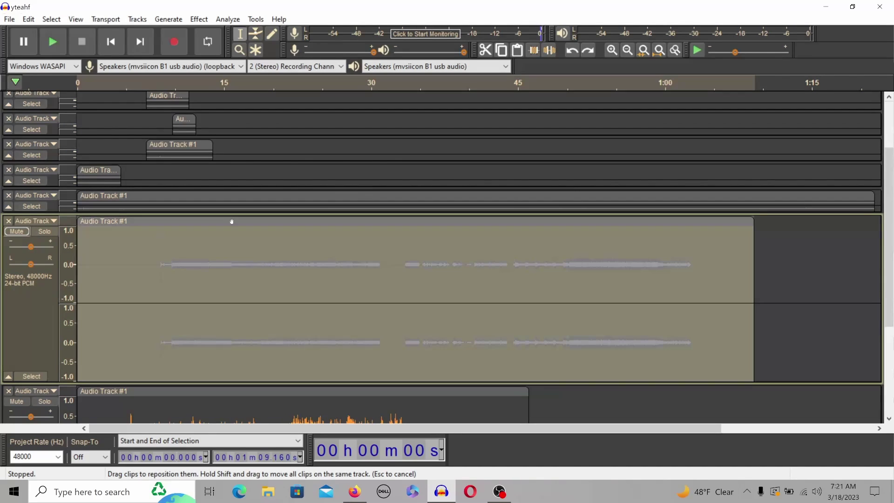
left_click(305, 270)
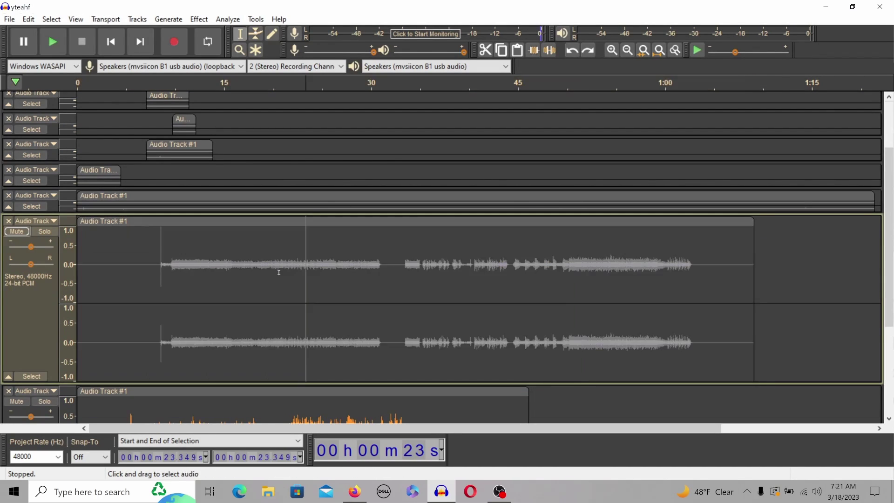
left_click(162, 255)
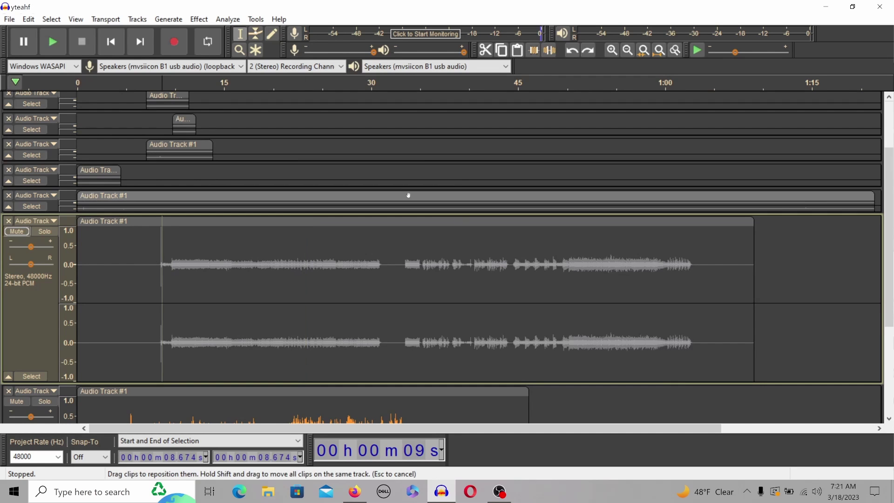
Zoom in, delete the spike from 8.544 to 8.63 seconds, and fit the whole project in view
left_click(609, 50)
left_click(609, 51)
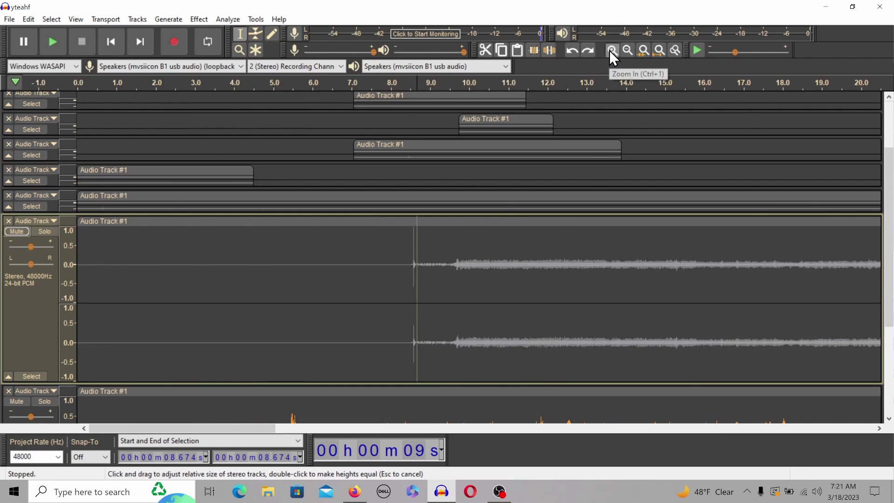
left_click(609, 51)
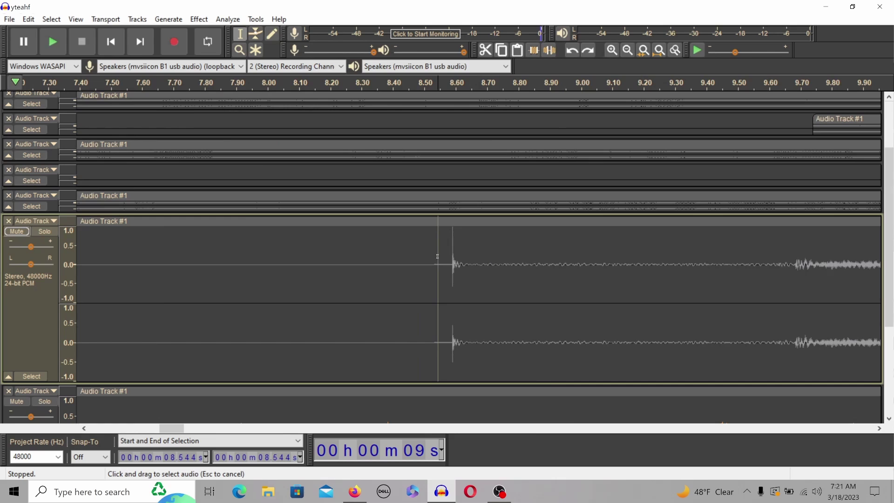
left_click_drag(437, 257, 463, 271)
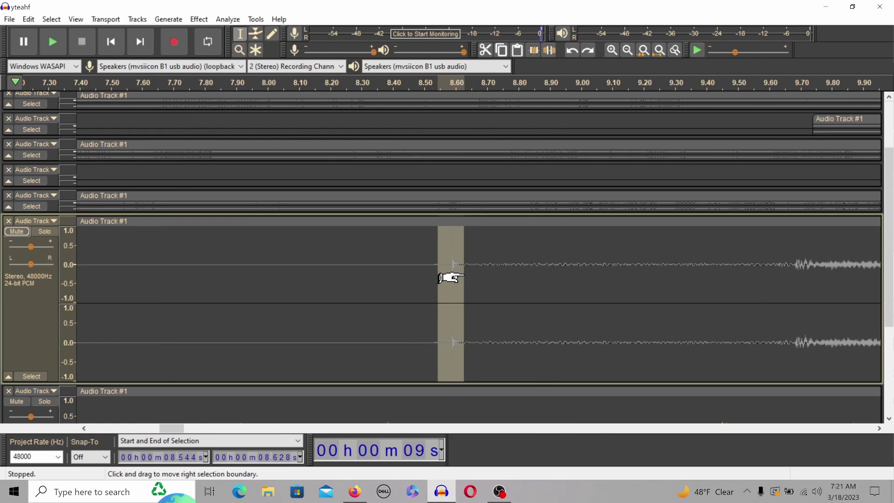
key("Delete")
key("End")
key("ctrl+f")
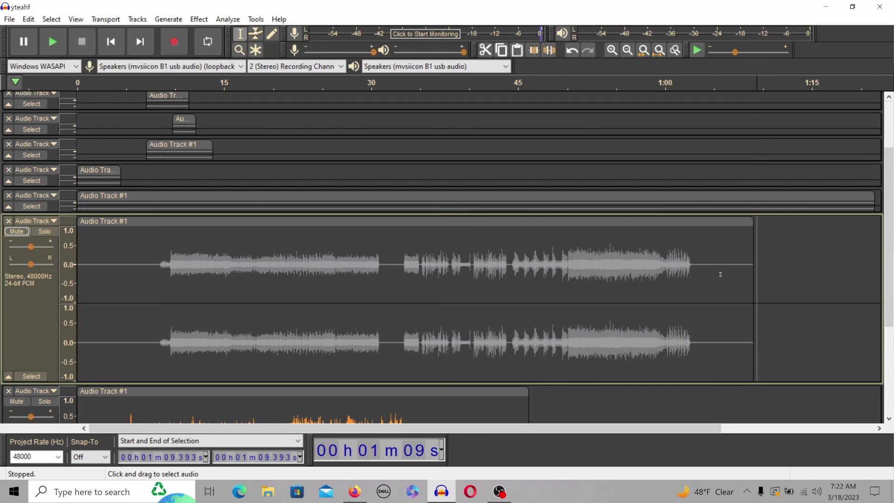
scroll(720, 274, "down", 2)
scroll(721, 274, "down", 3)
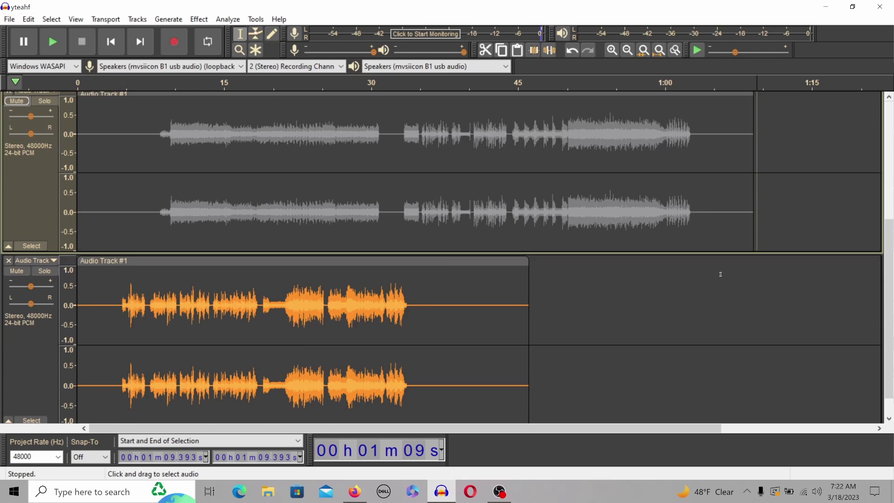
scroll(720, 274, "up", 3)
scroll(721, 274, "down", 3)
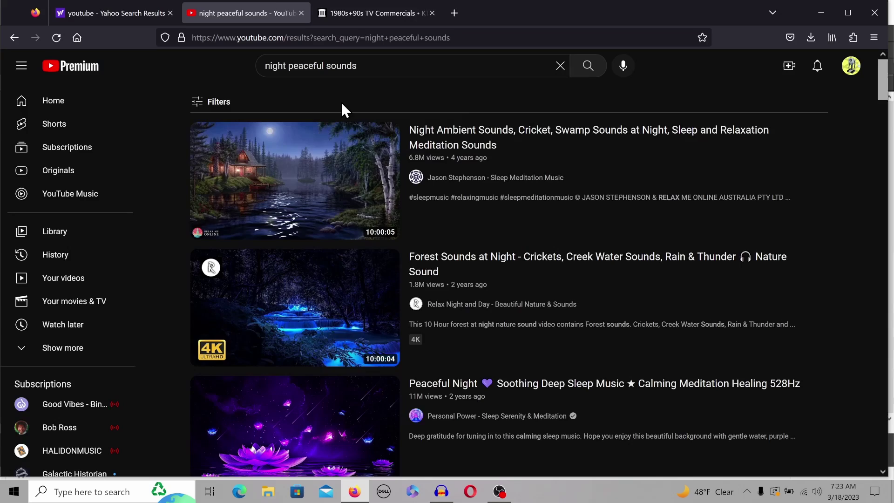
Play the first 'Night Ambient Sounds, Cricket, Swamp Sounds' video and start recording it in Audacity
left_click(342, 196)
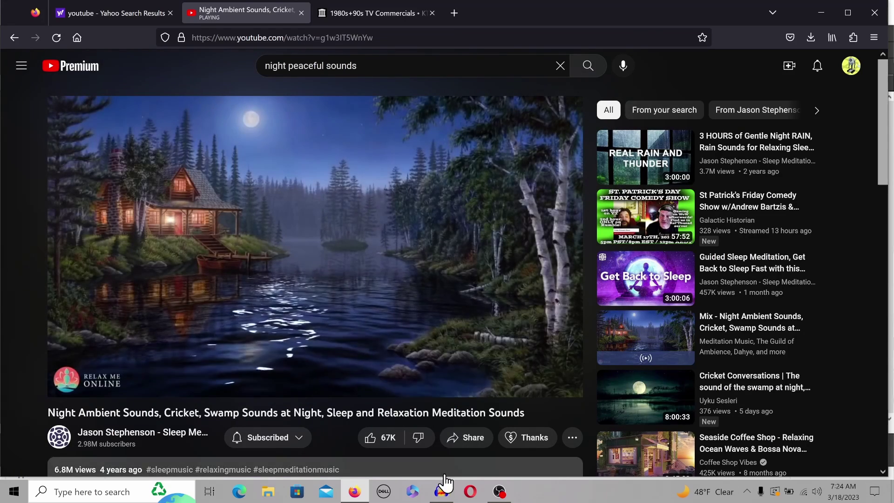
left_click(442, 489)
left_click(172, 40)
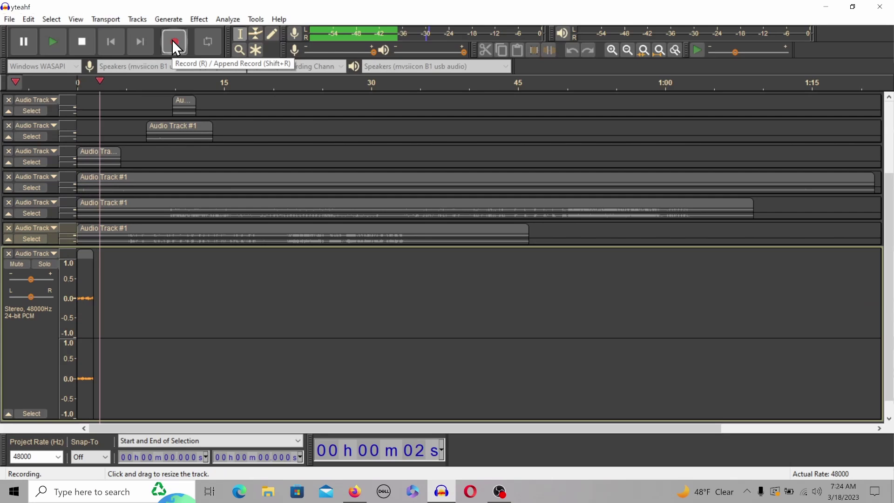
Stop the night ambience recording and paste a copy of its clip right after the original
key("space")
key("space")
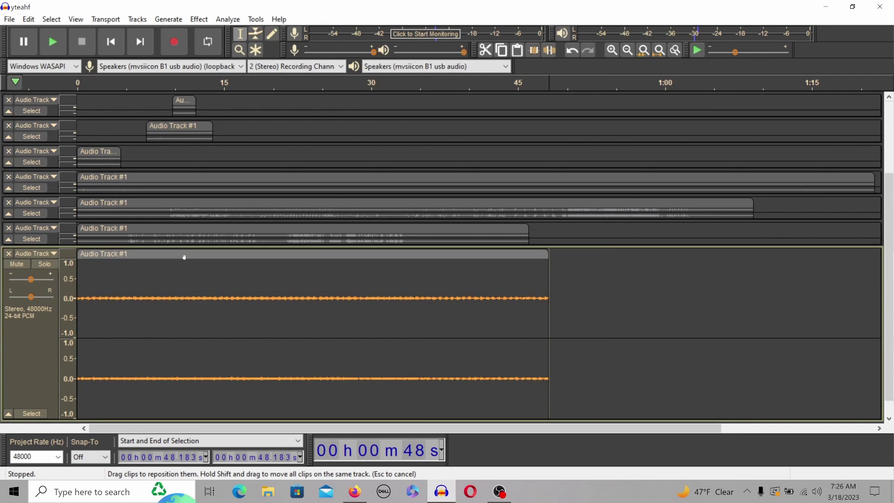
left_click(183, 256)
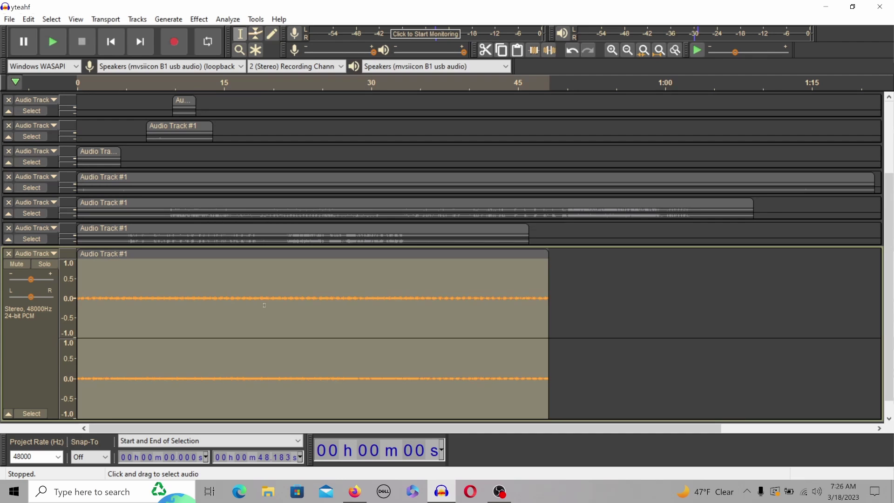
right_click(203, 285)
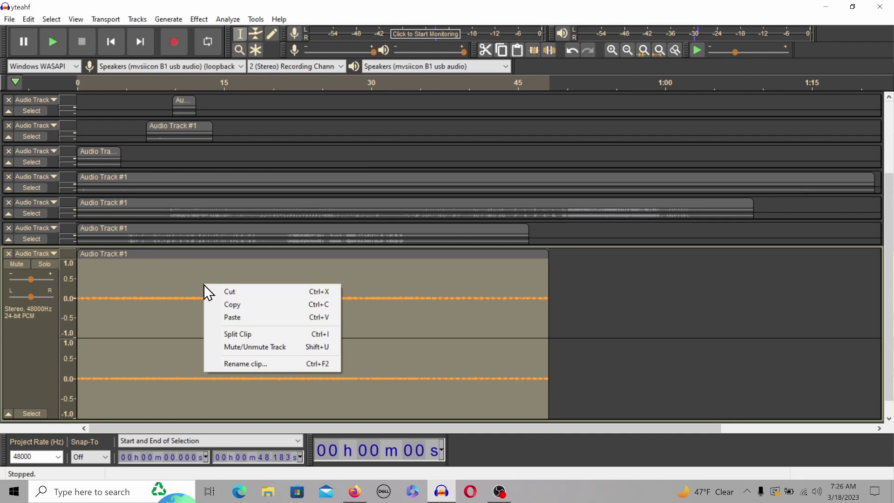
left_click(250, 305)
right_click(552, 314)
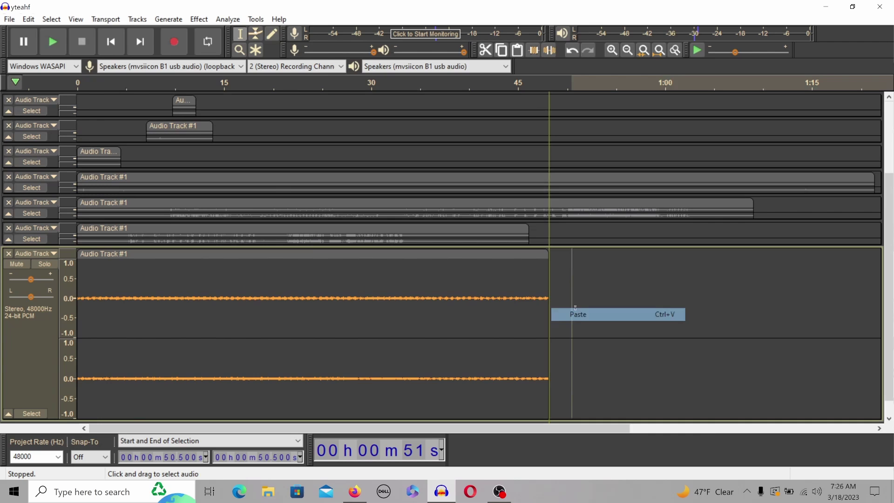
left_click(575, 315)
Play back the join between the two clips, deselect, and collapse the bottom track
key("space")
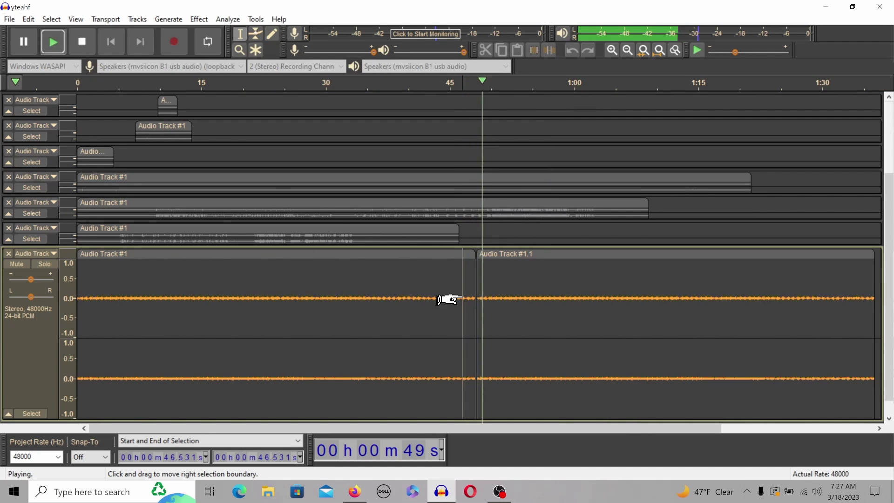
key("space")
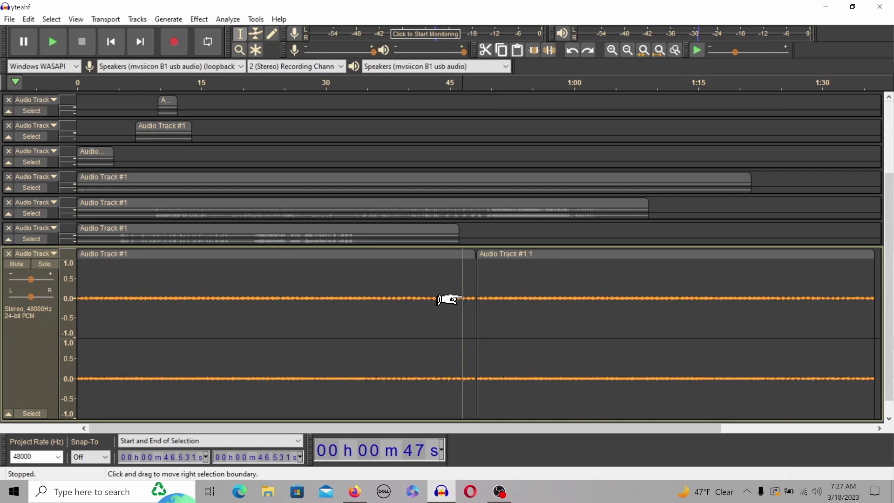
scroll(230, 396, "down", 1)
left_click(229, 408)
left_click_drag(222, 400, 213, 226)
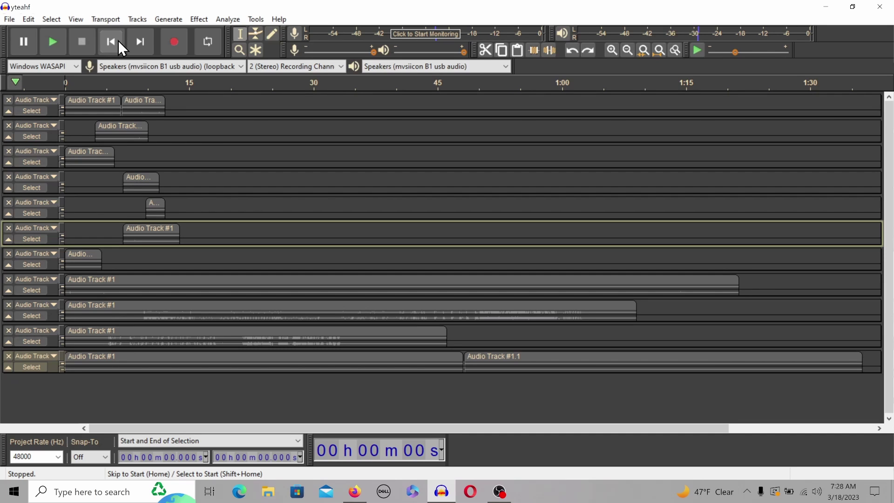
Fit all tracks to the window height and play the layered clips for about 16 seconds
left_click(75, 19)
mouse_move(101, 45)
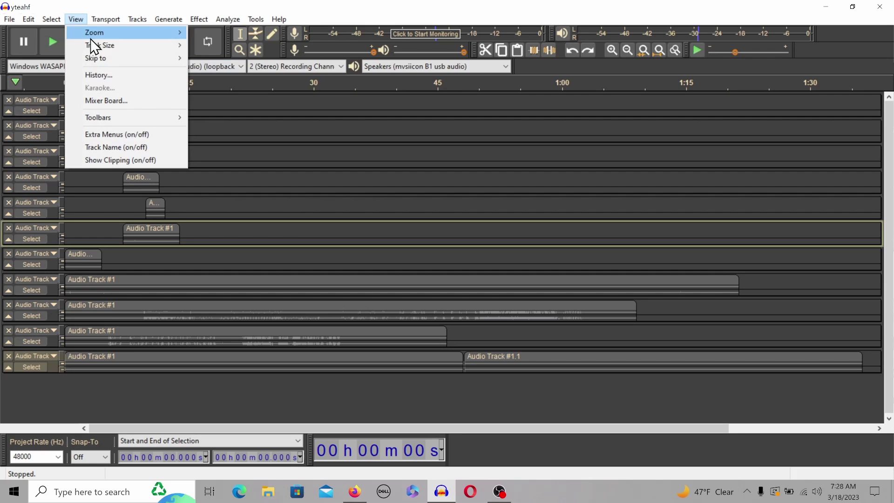
left_click(228, 57)
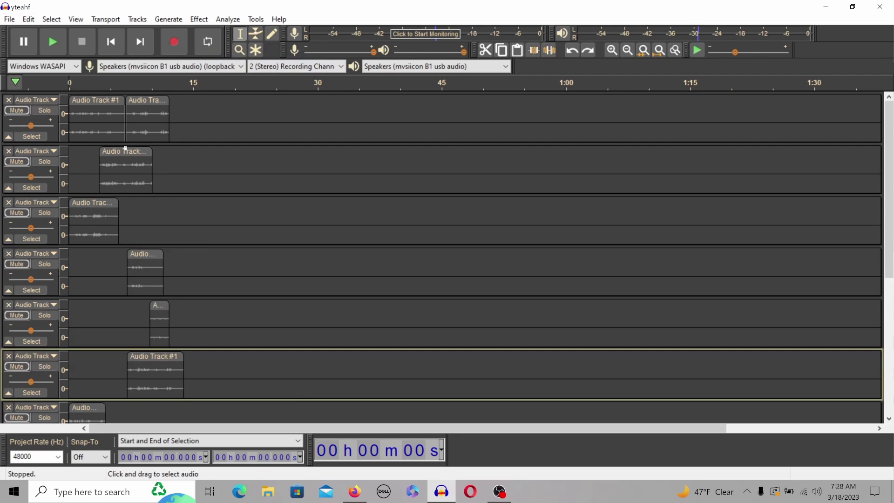
scroll(208, 249, "down", 2)
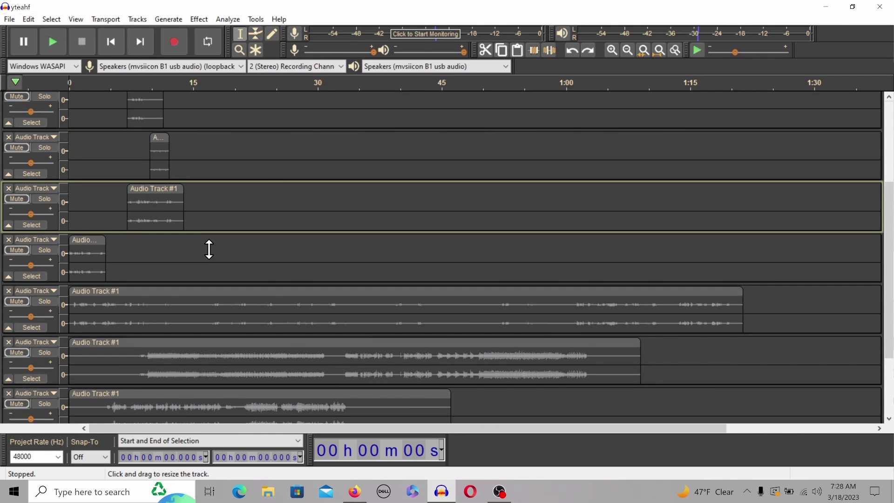
scroll(252, 145, "up", 2)
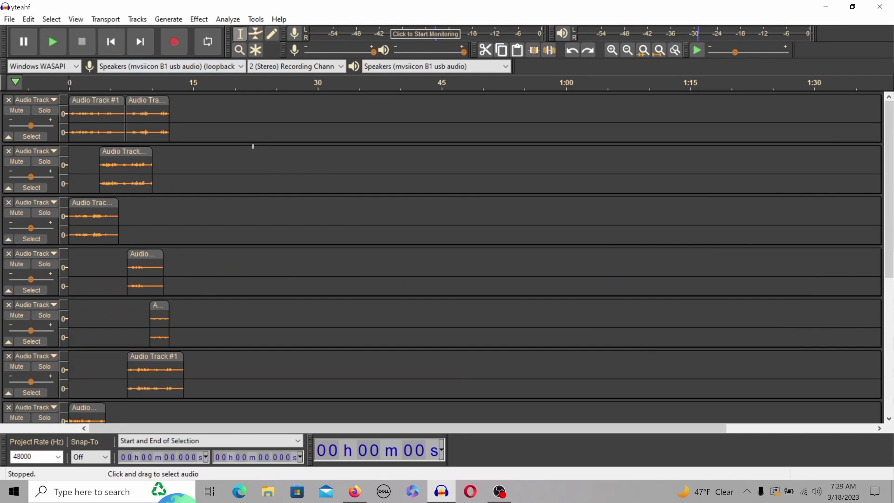
key("space")
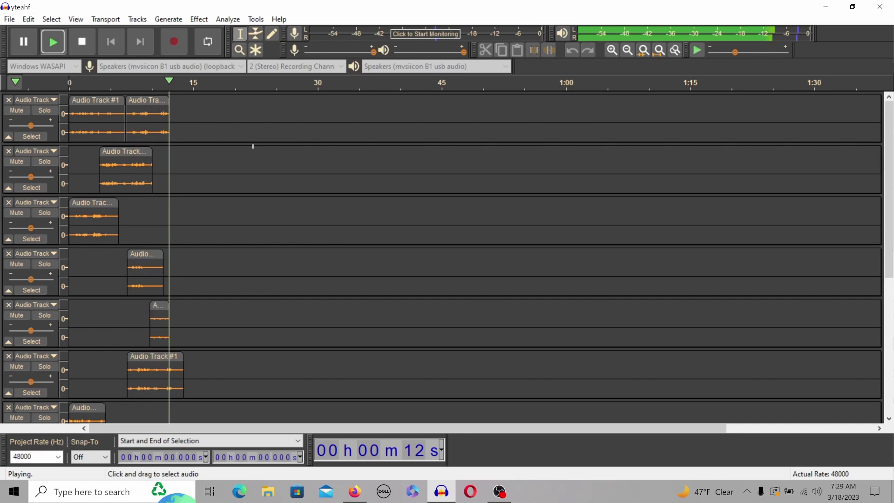
scroll(253, 145, "down", 1)
scroll(253, 147, "down", 4)
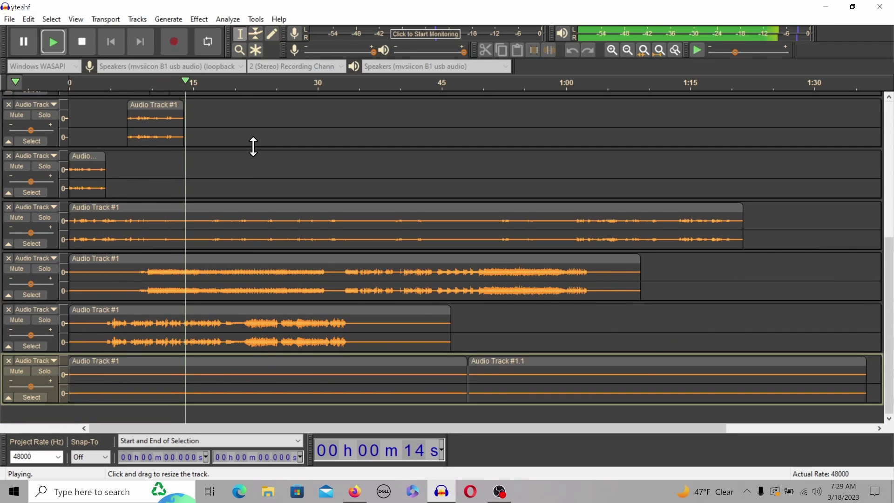
scroll(253, 146, "up", 1)
scroll(254, 146, "down", 1)
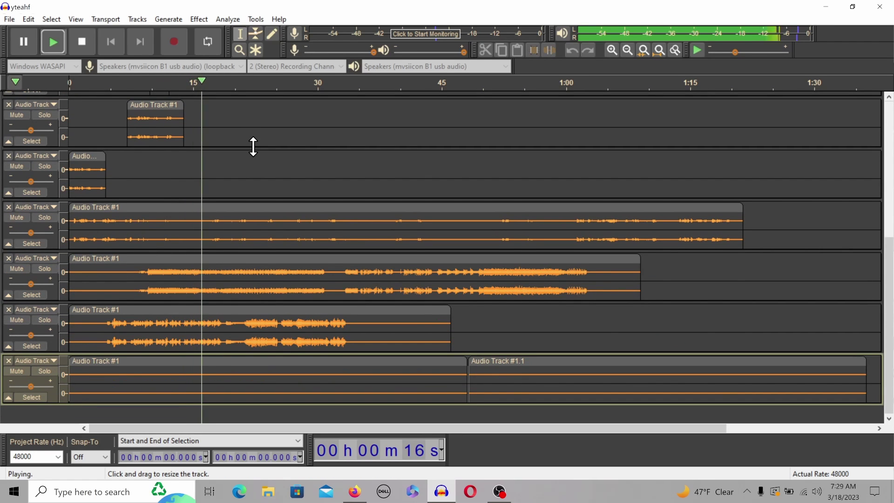
key("space")
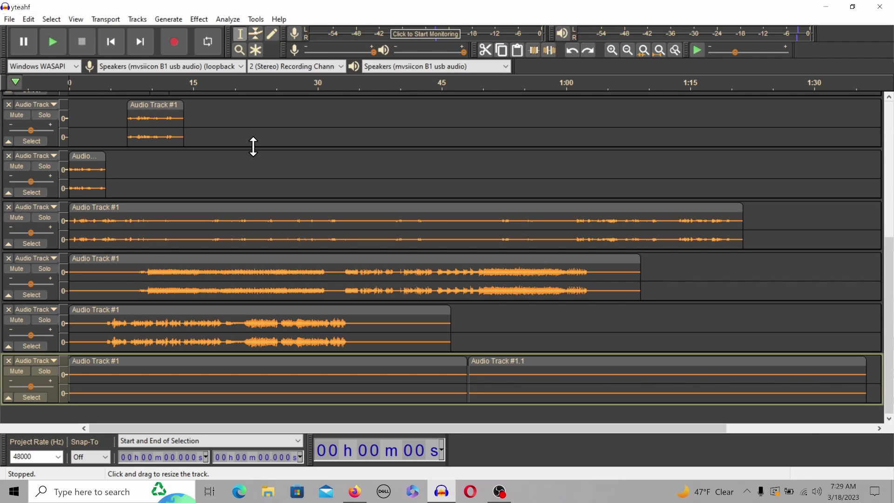
scroll(253, 145, "up", 5)
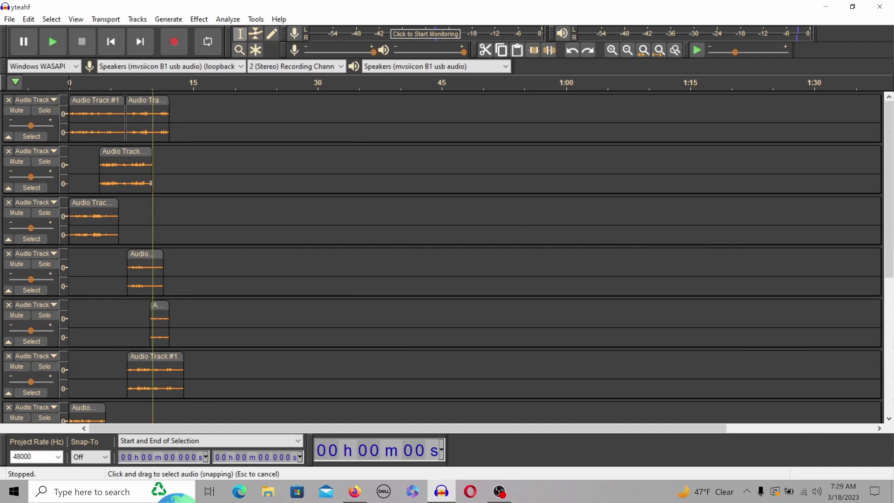
Move the clips from tracks 2 and 3 after track 1's clips and delete the emptied tracks
left_click_drag(151, 183, 169, 147)
left_click_drag(111, 207, 256, 109)
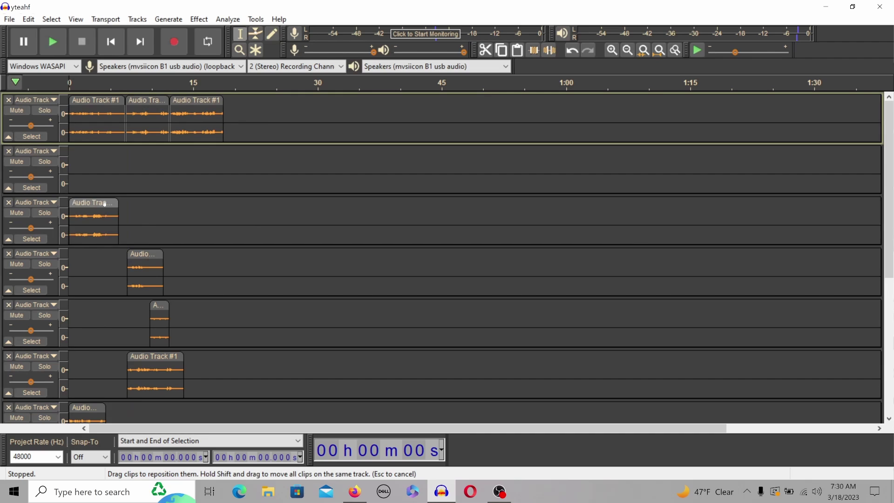
left_click(8, 152)
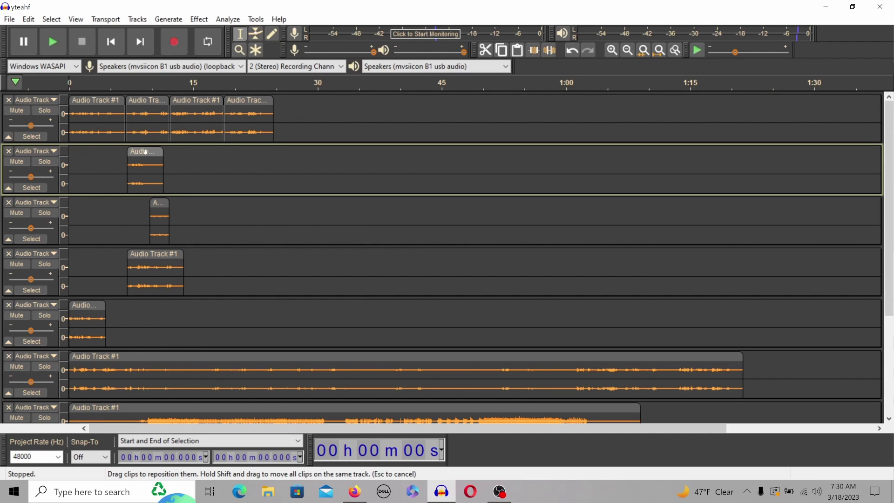
left_click_drag(145, 152, 297, 103)
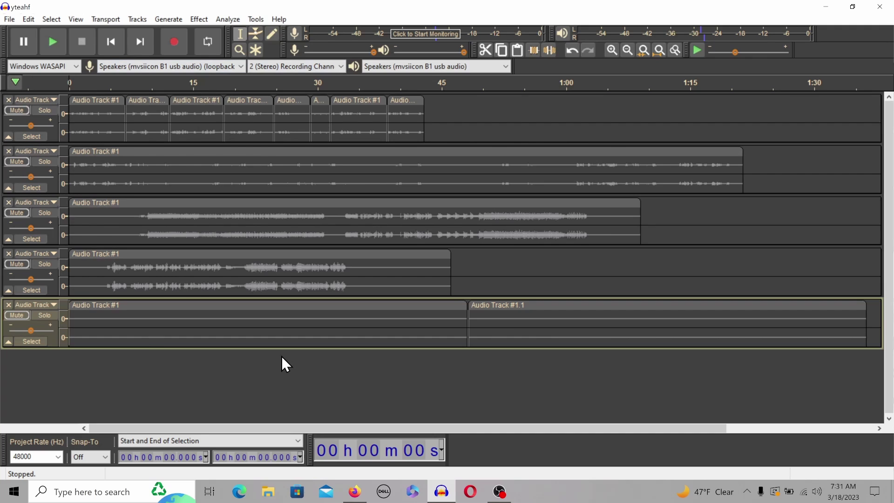
Browse the Effect menu and close it without applying an effect
left_click(195, 22)
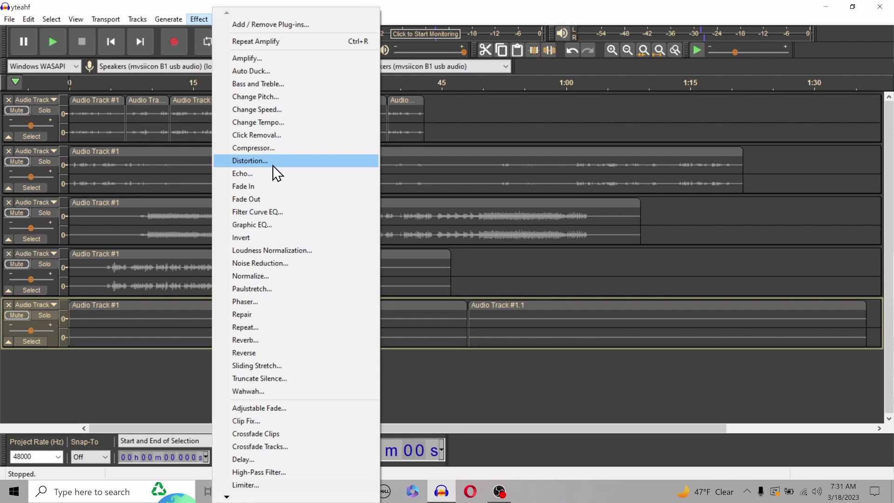
left_click(187, 372)
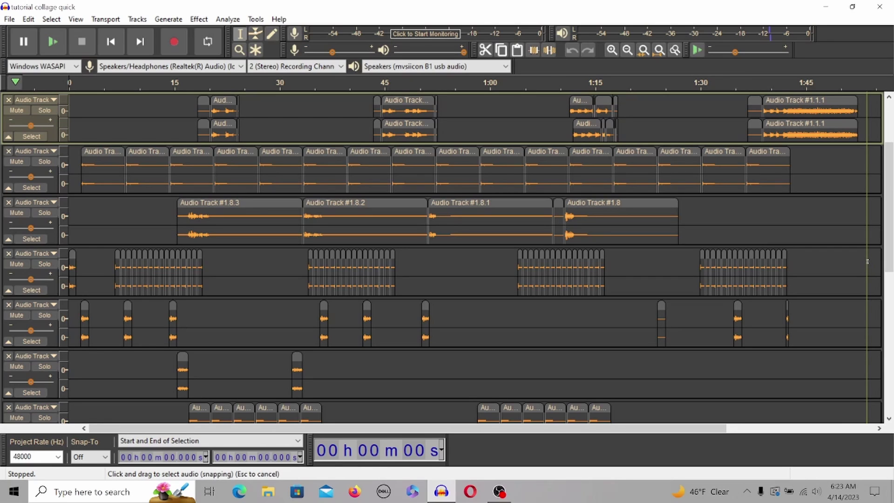
mouse_move(889, 249)
left_mouse_down()
mouse_move(886, 376)
mouse_move(870, 137)
left_mouse_up()
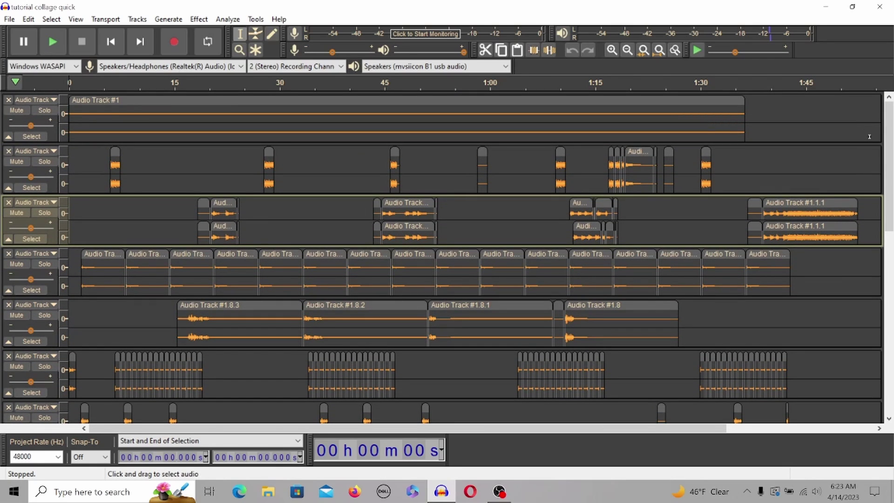
left_click(52, 41)
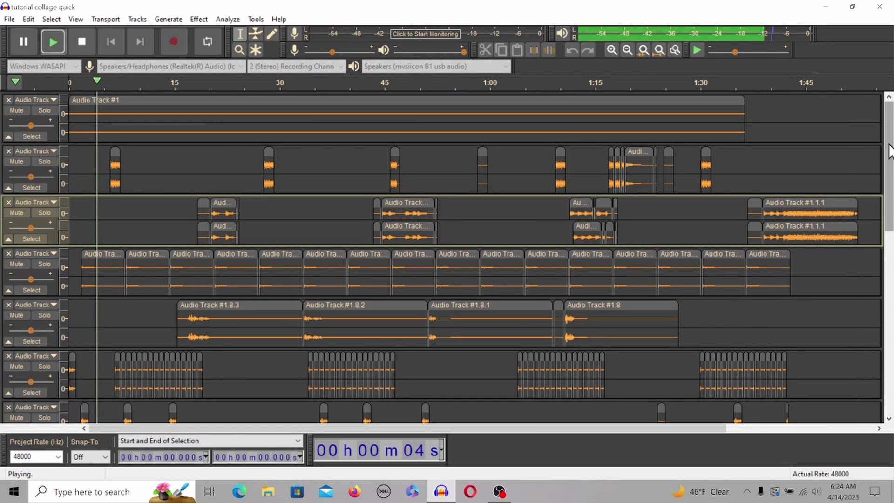
left_click_drag(890, 152, 889, 211)
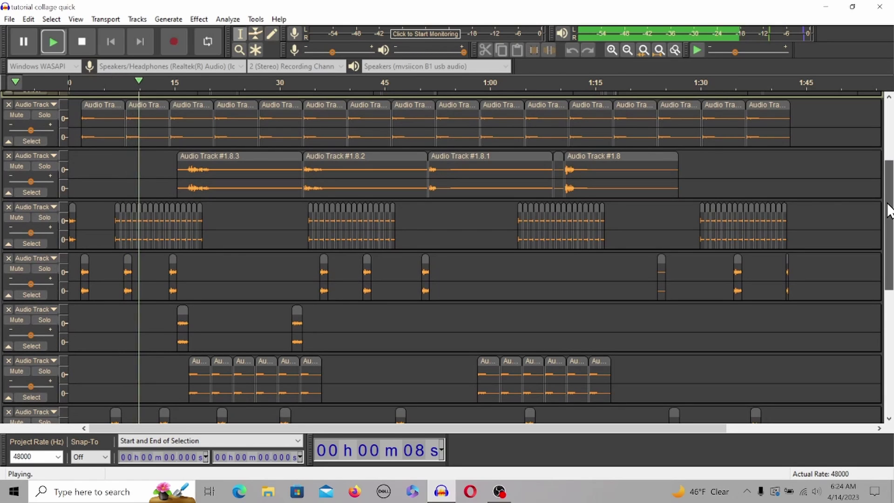
left_click_drag(889, 211, 889, 258)
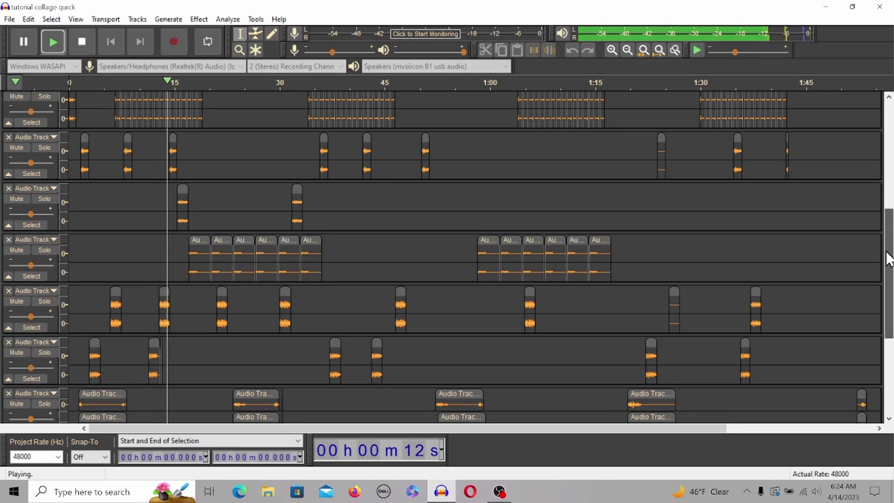
left_click_drag(889, 258, 888, 307)
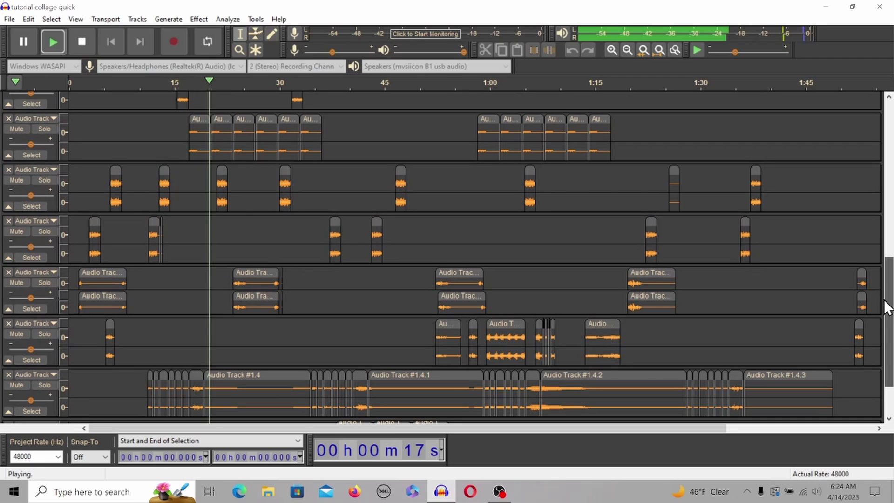
scroll(887, 307, "up", 1)
scroll(886, 308, "up", 1)
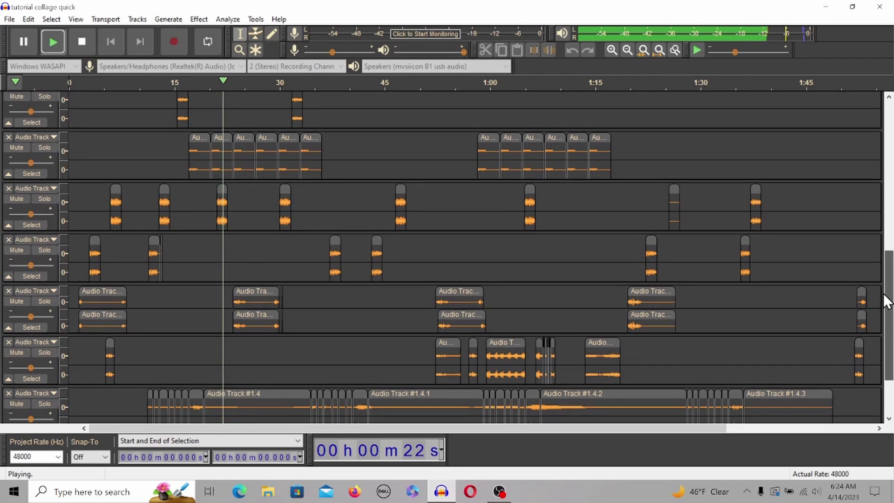
scroll(884, 297, "up", 1)
scroll(880, 282, "up", 1)
scroll(880, 282, "up", 1)
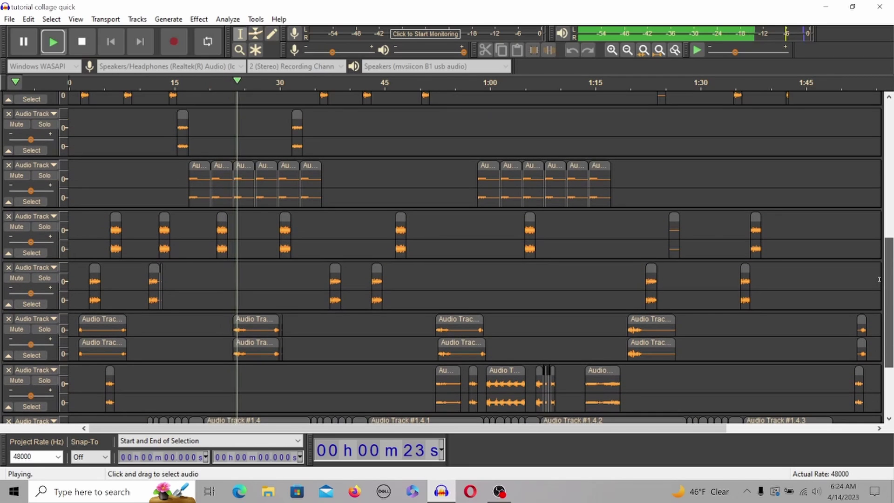
scroll(879, 275, "up", 1)
scroll(879, 275, "up", 3)
scroll(873, 245, "up", 1)
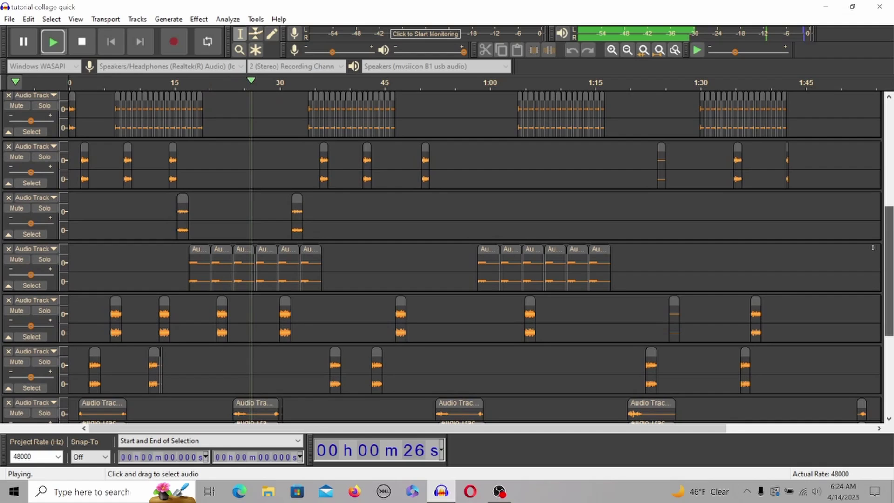
scroll(866, 215, "up", 3)
scroll(866, 215, "up", 2)
scroll(860, 194, "up", 1)
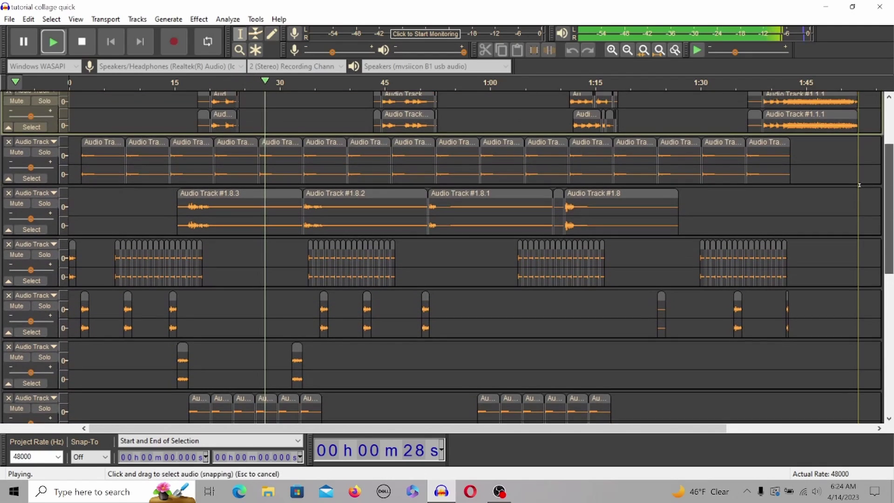
scroll(860, 185, "up", 1)
scroll(859, 175, "up", 1)
scroll(853, 158, "up", 3)
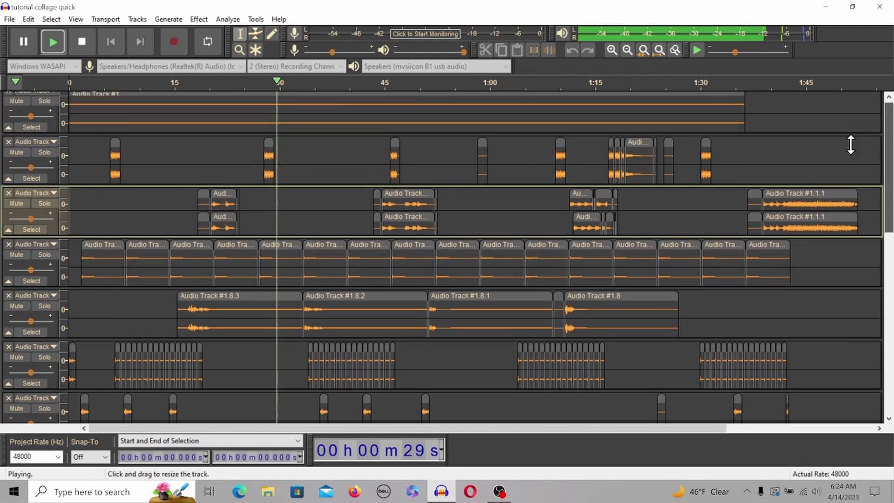
scroll(846, 136, "up", 1)
scroll(845, 149, "down", 1)
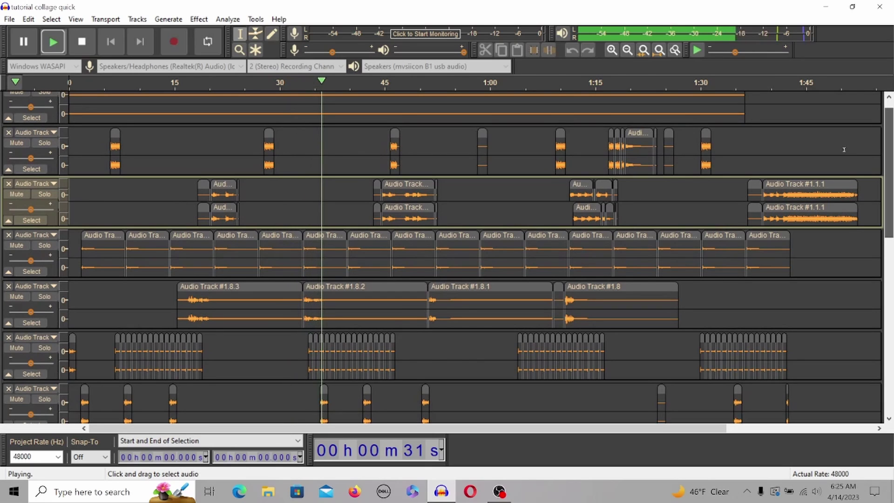
scroll(845, 148, "down", 1)
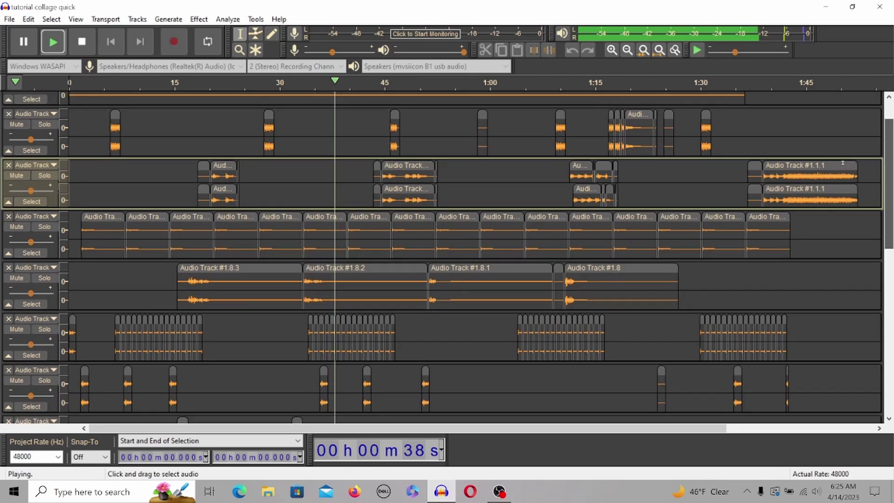
scroll(844, 165, "down", 1)
scroll(841, 174, "down", 1)
scroll(841, 178, "down", 1)
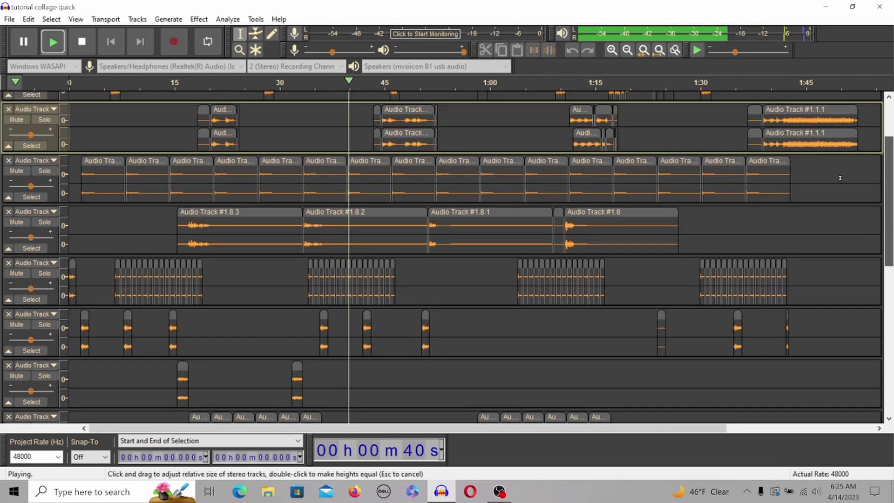
scroll(841, 178, "up", 5)
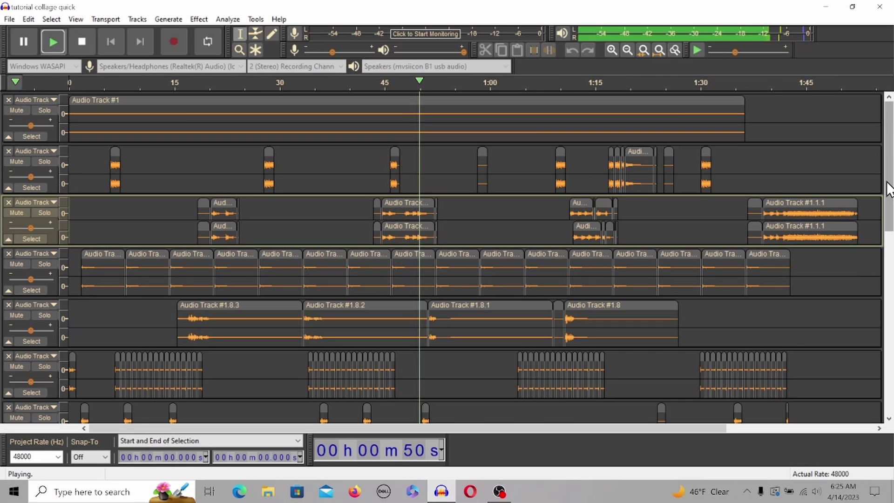
left_click_drag(888, 188, 889, 391)
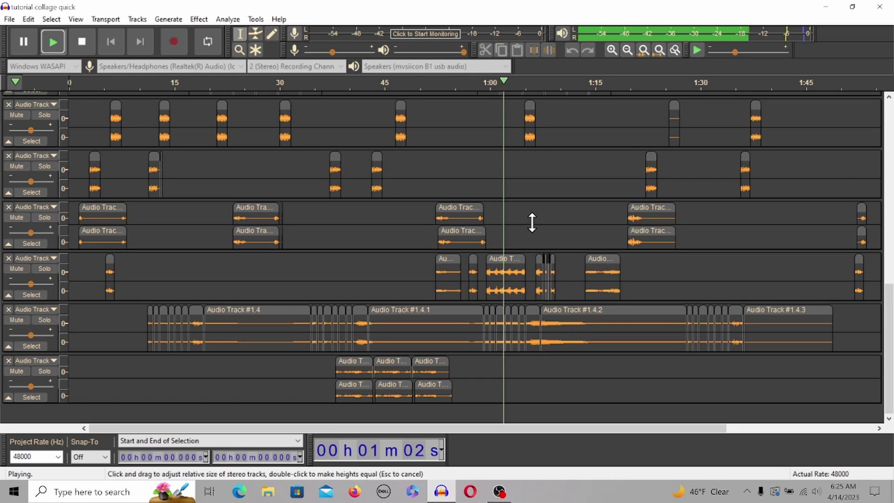
Place the edit point at 1:09.5 in track 3
left_click(557, 221)
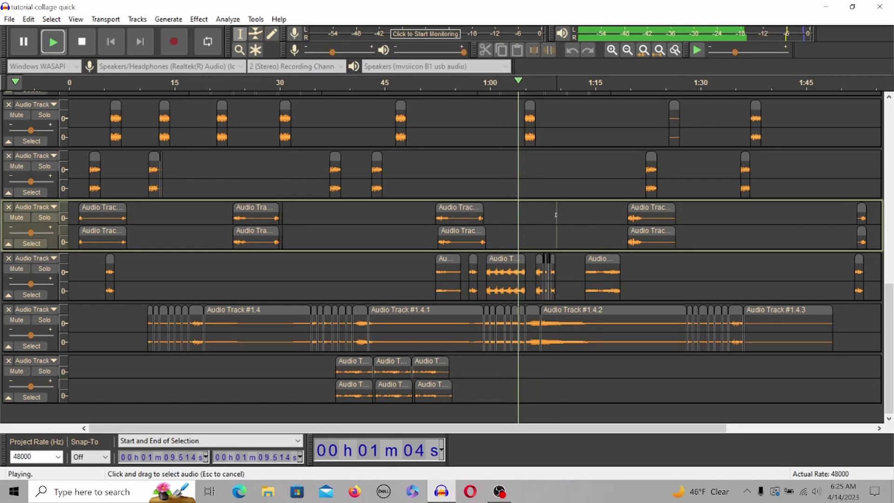
scroll(544, 221, "up", 1)
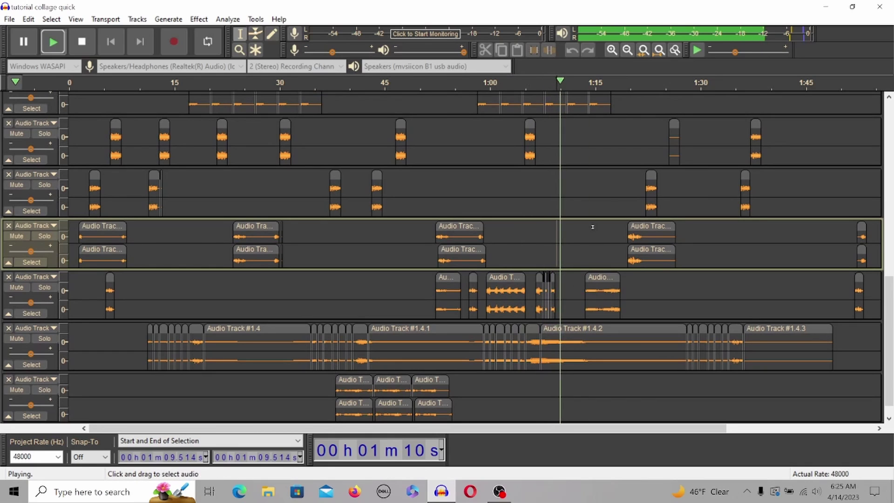
scroll(593, 227, "up", 3)
scroll(592, 227, "up", 1)
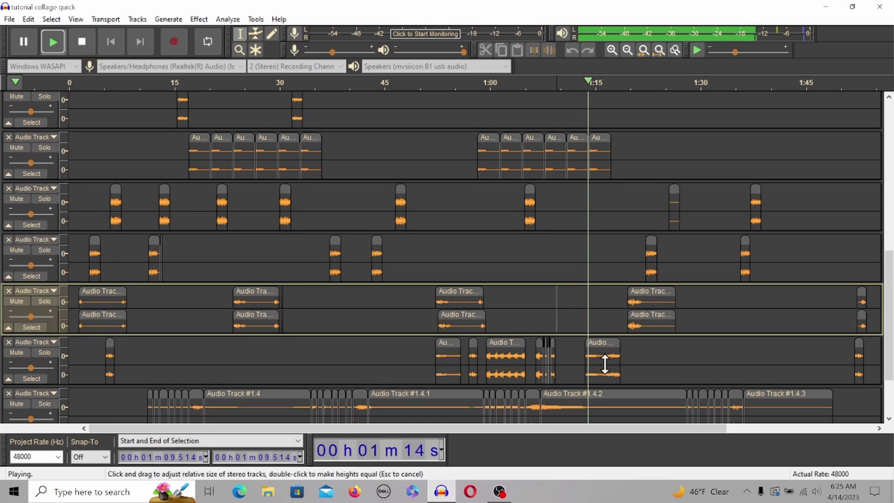
scroll(609, 255, "up", 5)
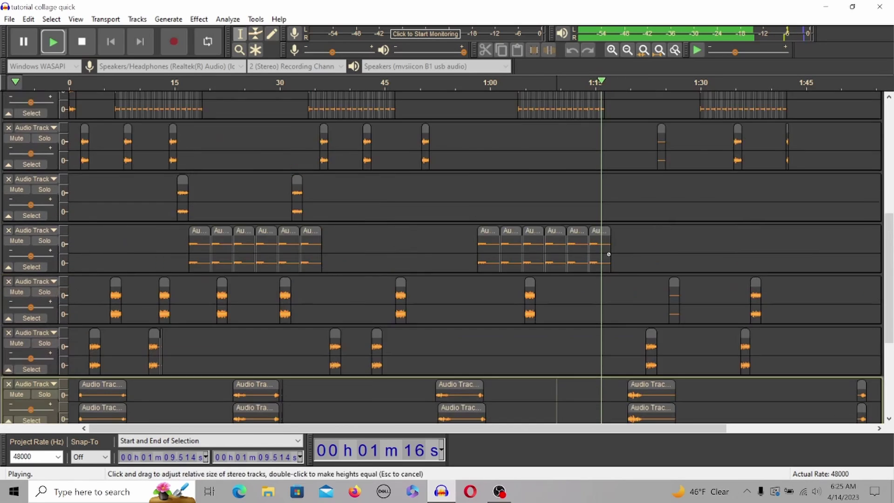
scroll(608, 255, "up", 5)
scroll(594, 237, "up", 1)
scroll(557, 216, "up", 5)
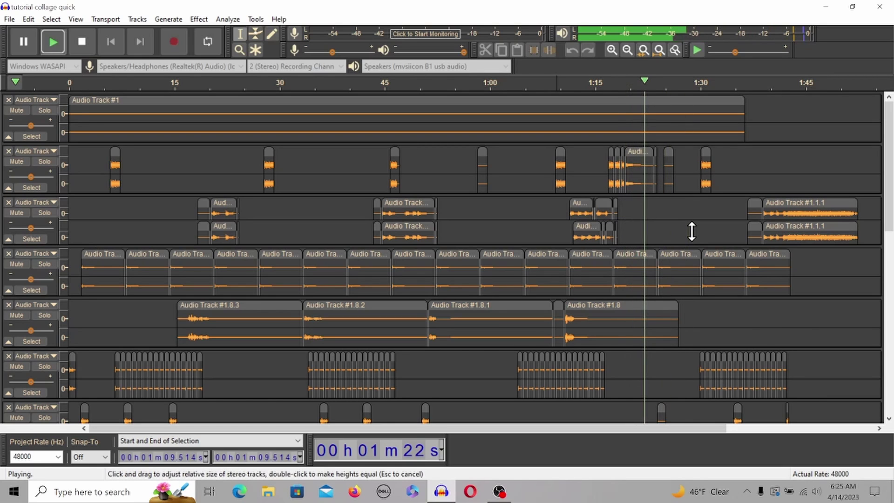
scroll(691, 231, "down", 5)
scroll(692, 232, "down", 2)
scroll(692, 231, "up", 1)
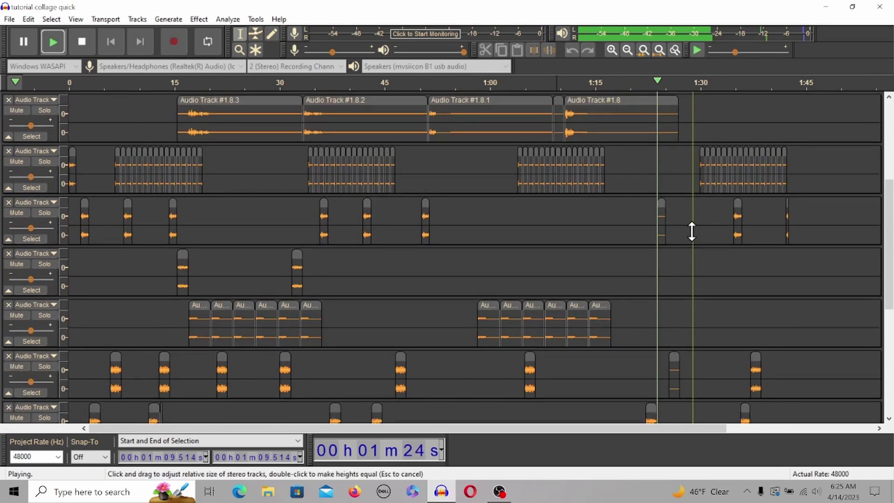
scroll(692, 232, "up", 3)
scroll(691, 231, "up", 3)
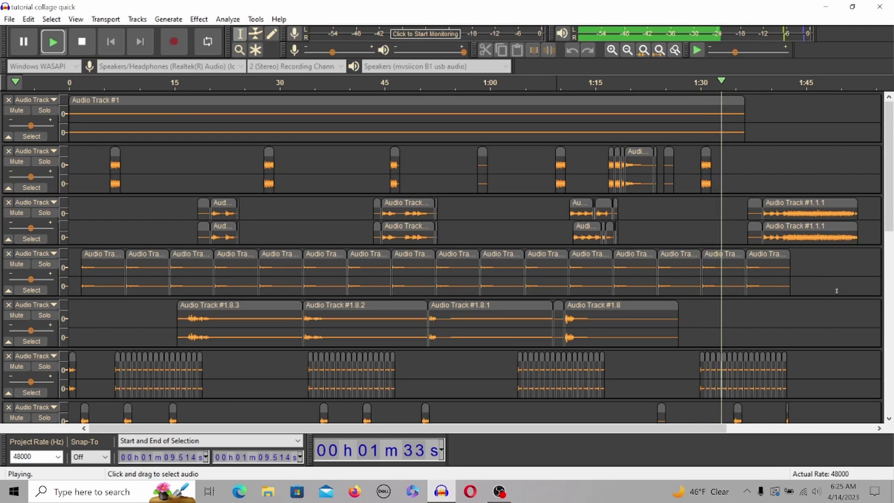
scroll(837, 291, "down", 2)
scroll(836, 290, "down", 2)
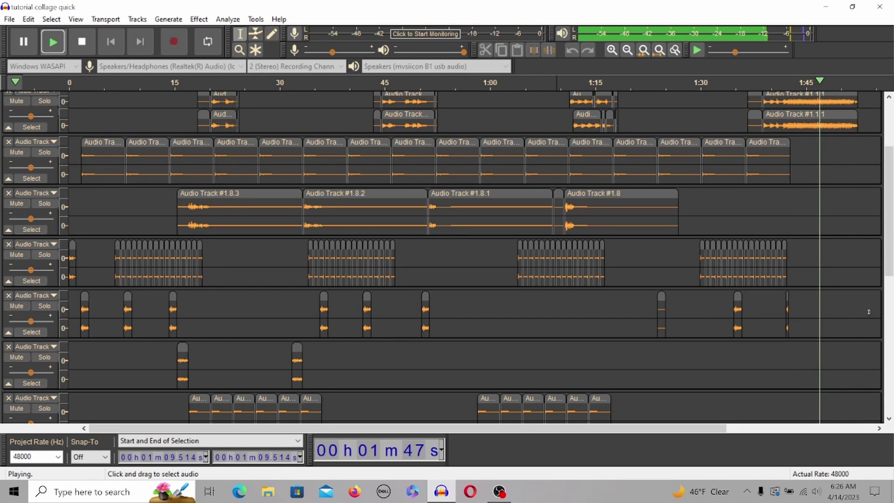
scroll(843, 312, "down", 5)
scroll(868, 312, "down", 3)
scroll(868, 312, "down", 1)
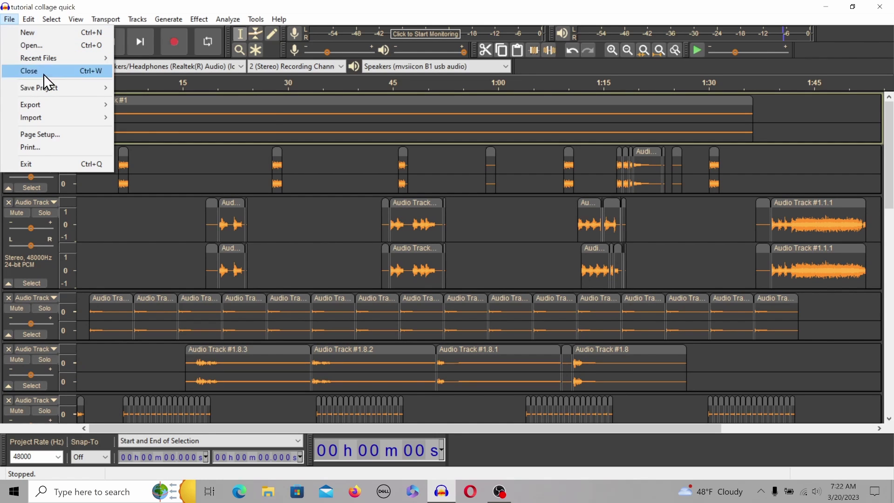
mouse_move(30, 105)
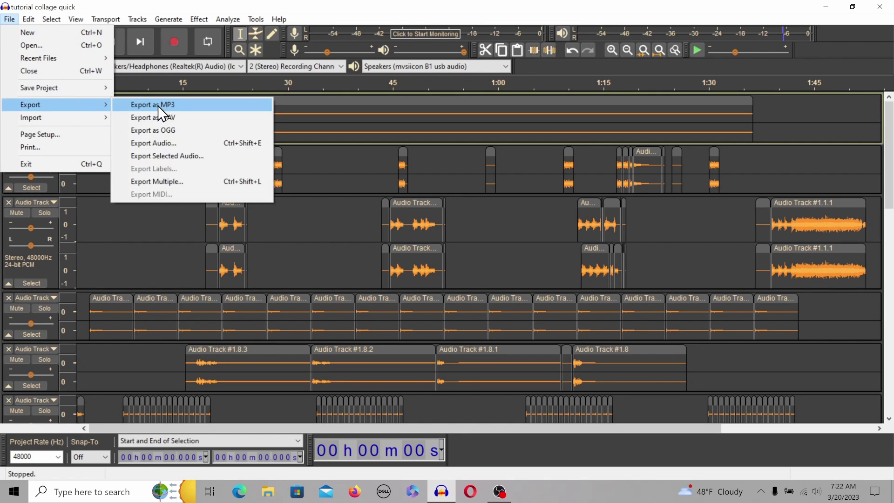
Save the collage as an MP3 on the Desktop at 320 kbps quality
left_click(177, 104)
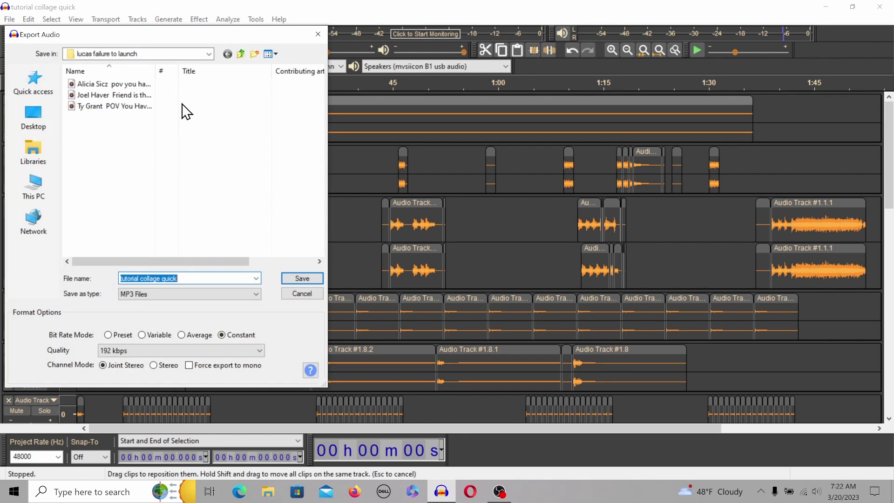
left_click(33, 115)
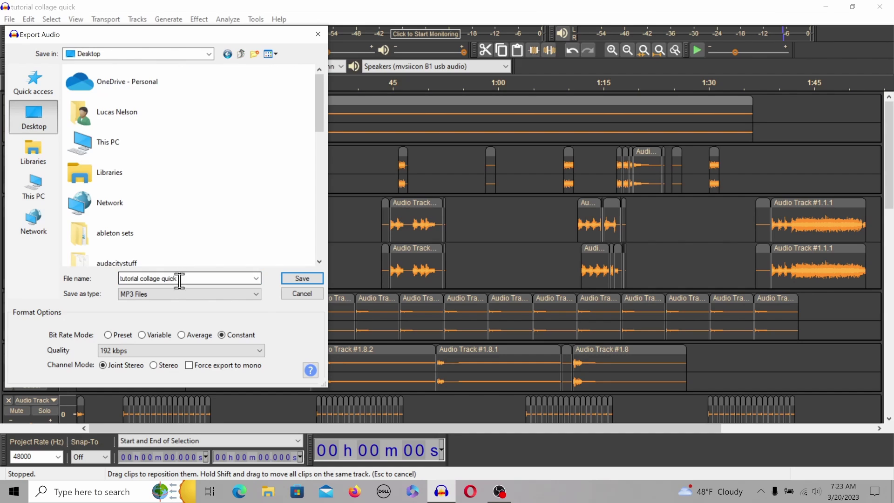
left_click(164, 293)
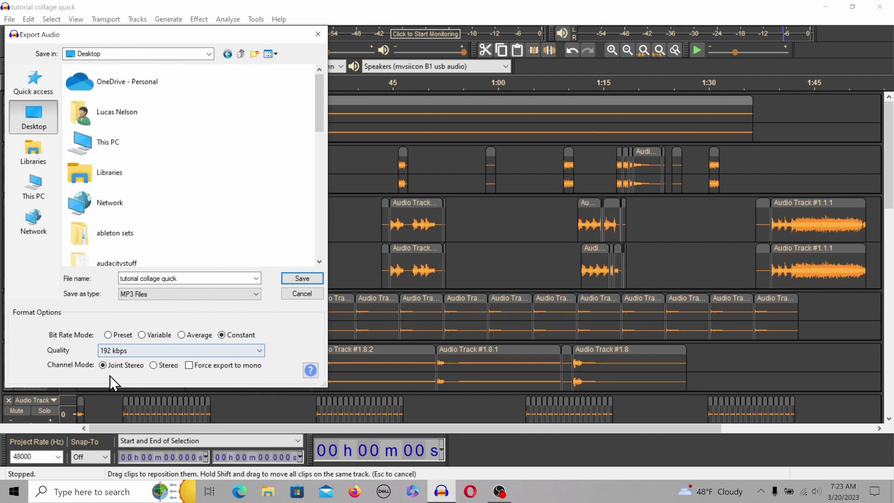
left_click(157, 350)
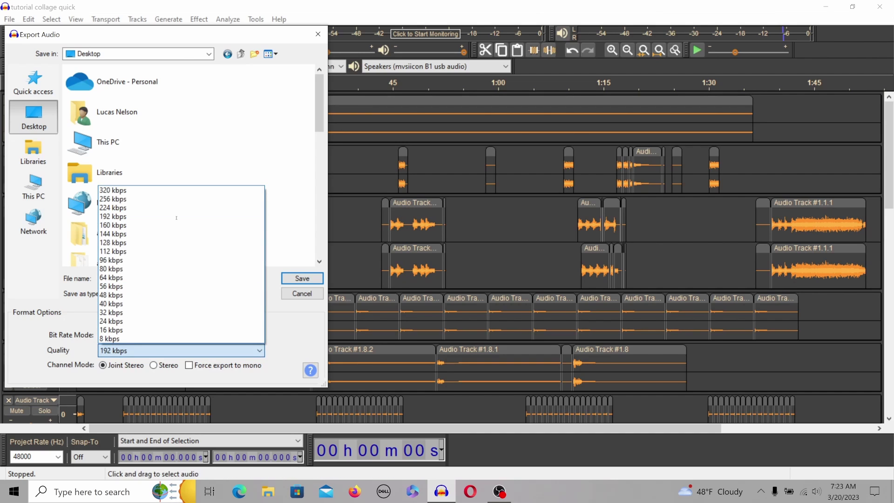
left_click(165, 190)
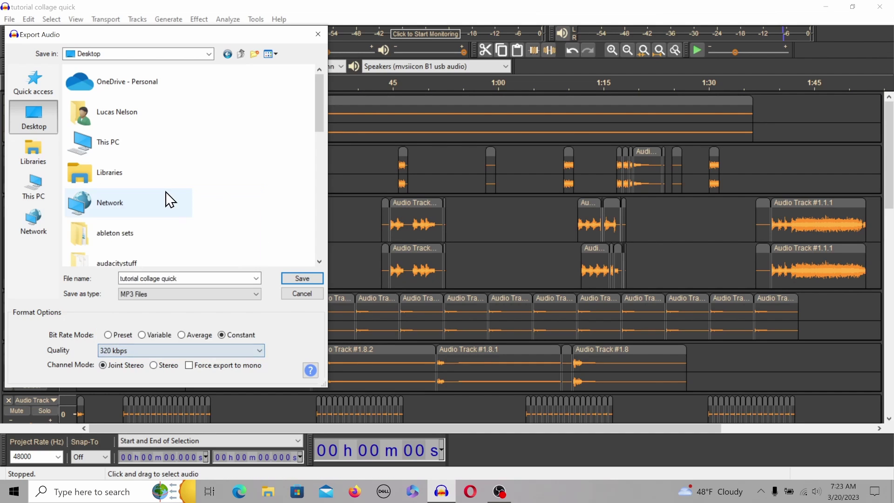
left_click(302, 279)
Accept the Edit Metadata dialog to begin the MP3 export
left_click(484, 343)
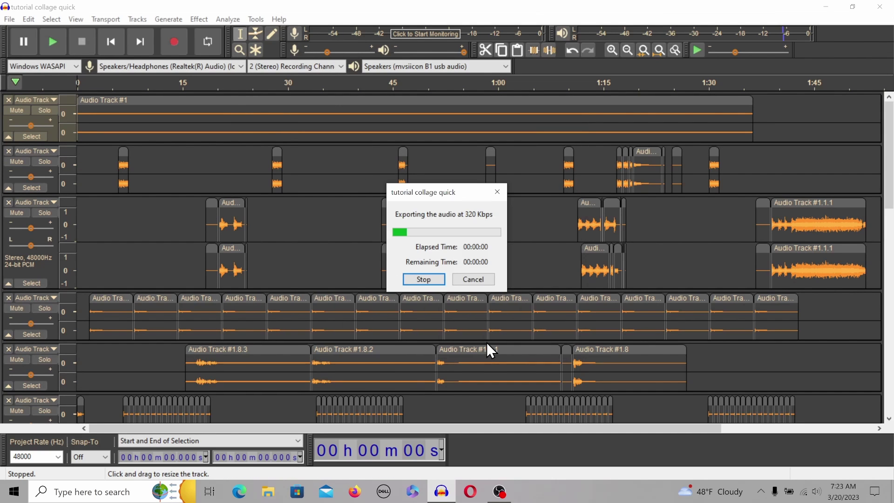